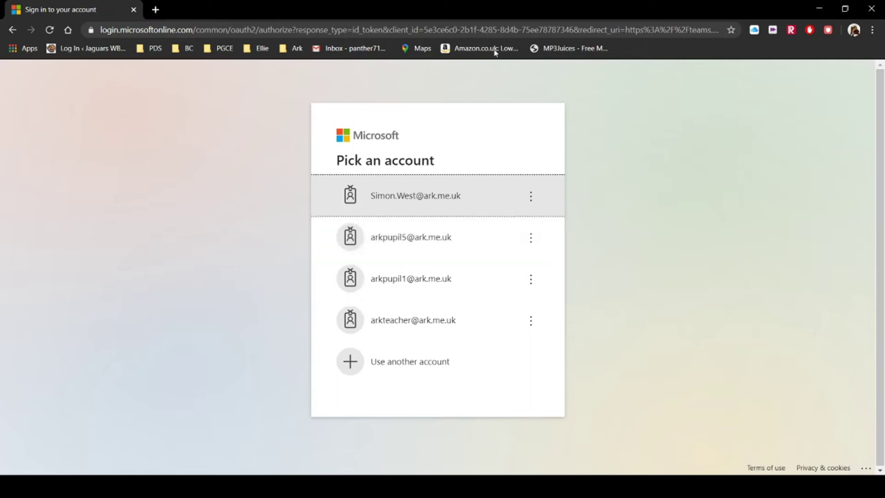
# Select the sign-in page's URL in the Chrome address bar.
pyautogui.click(385, 31)
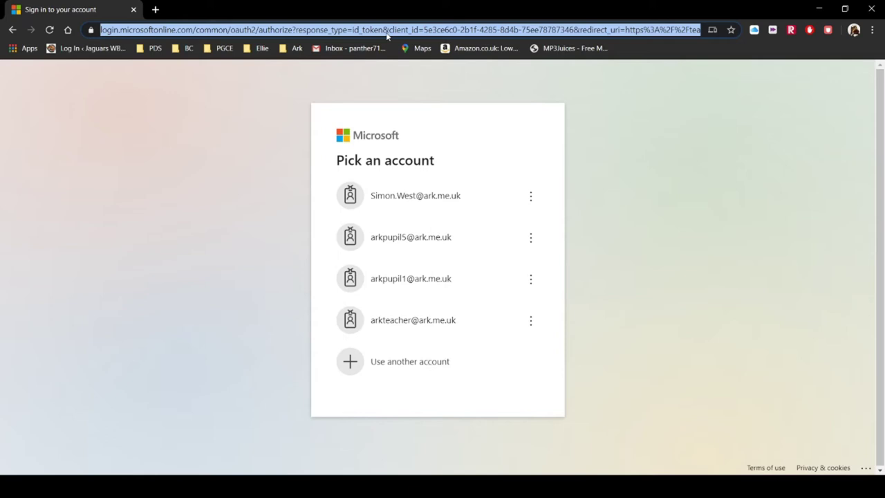
pyautogui.write('tea')
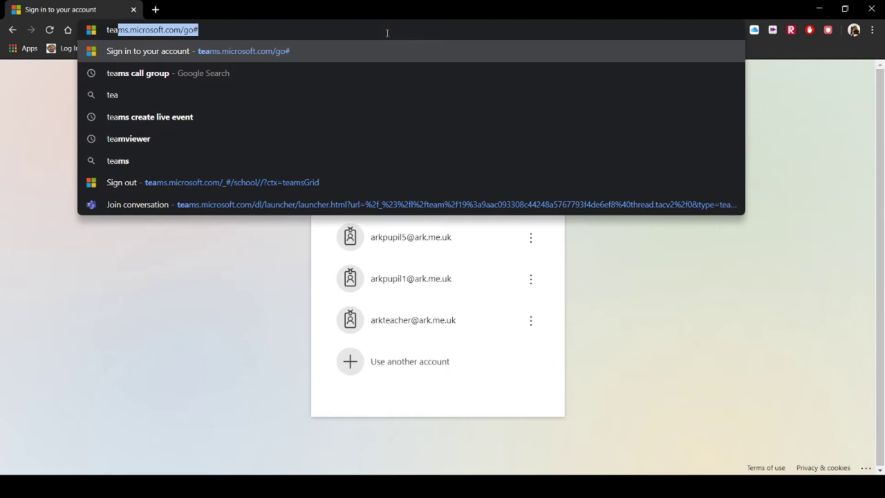
pyautogui.press('BackSpace')
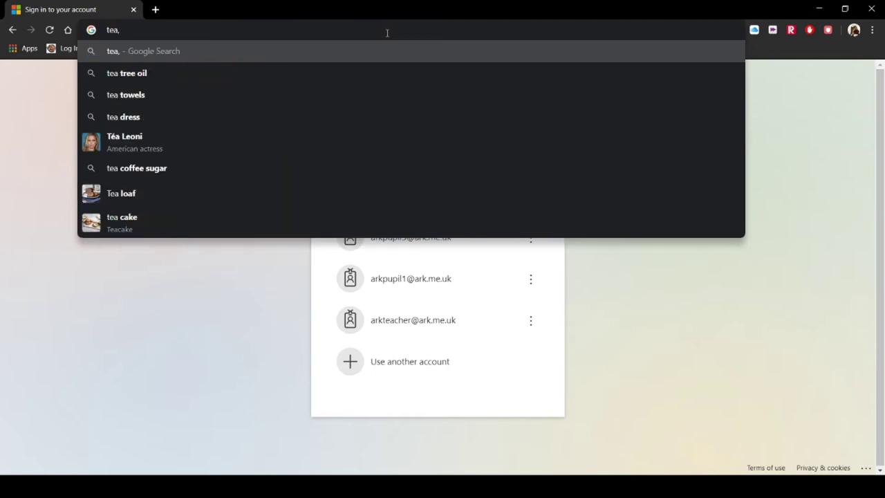
pyautogui.write('ms.mic')
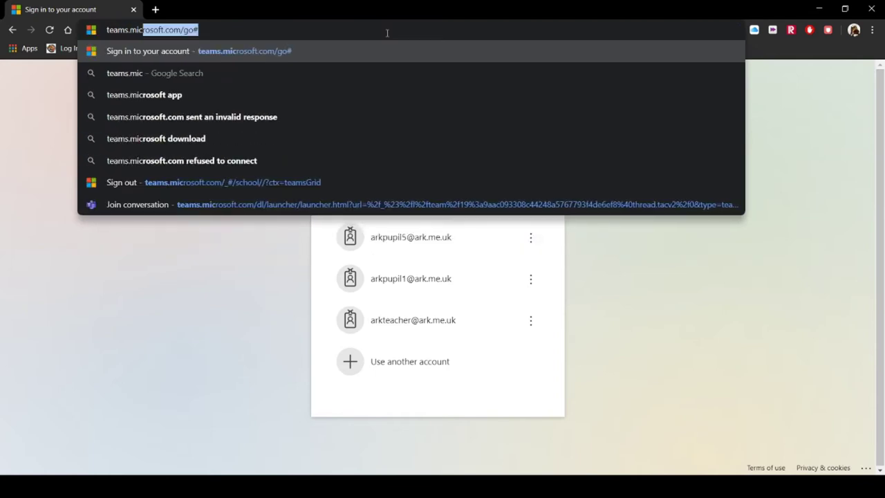
pyautogui.write('rosofot.com')
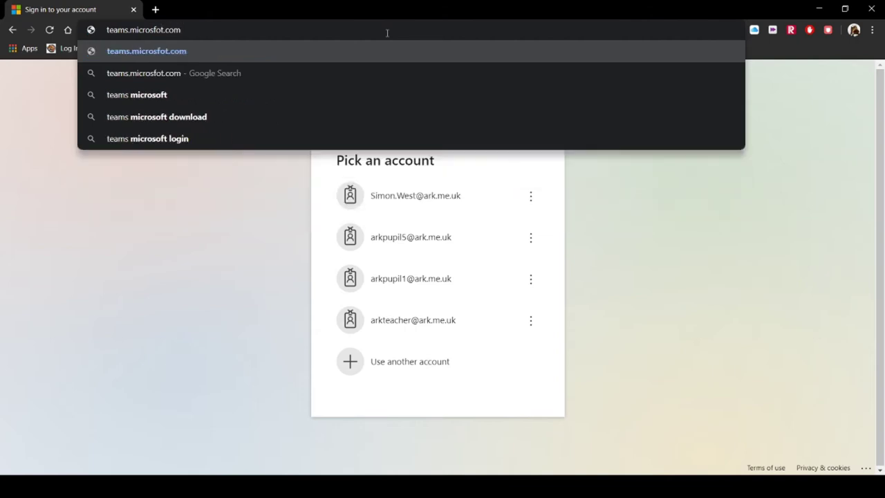
pyautogui.press('BackSpace')
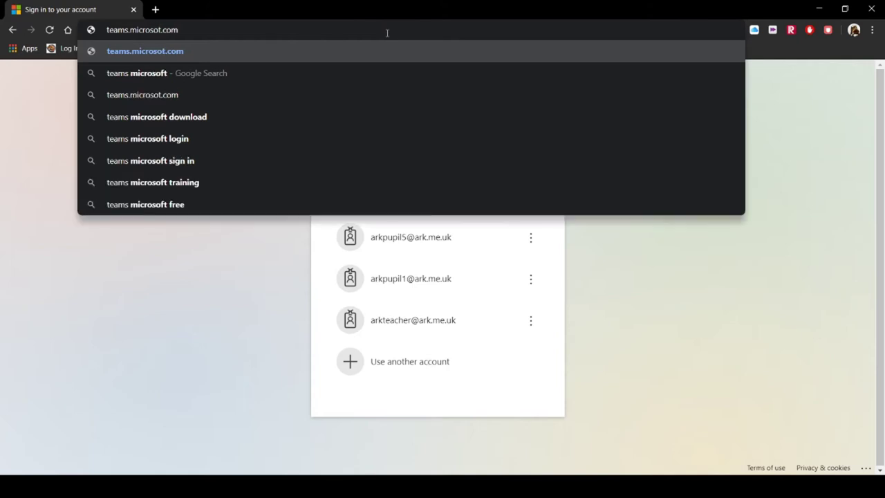
pyautogui.write('f')
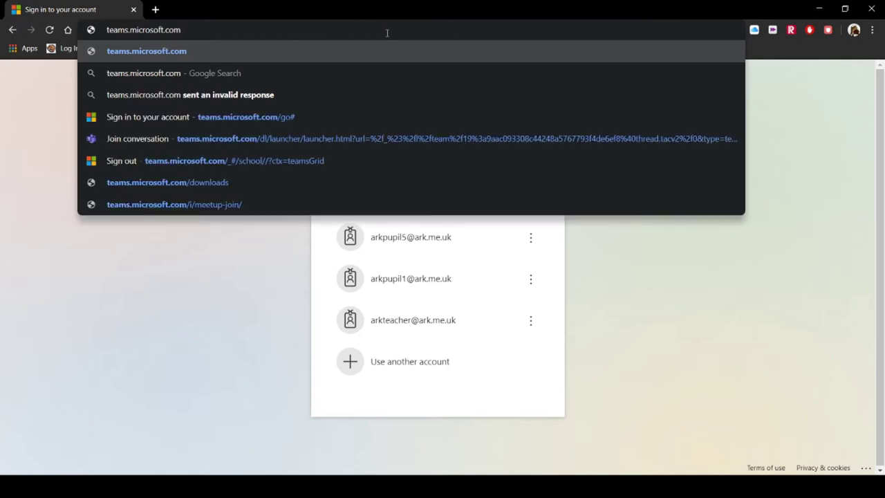
pyautogui.press('Return')
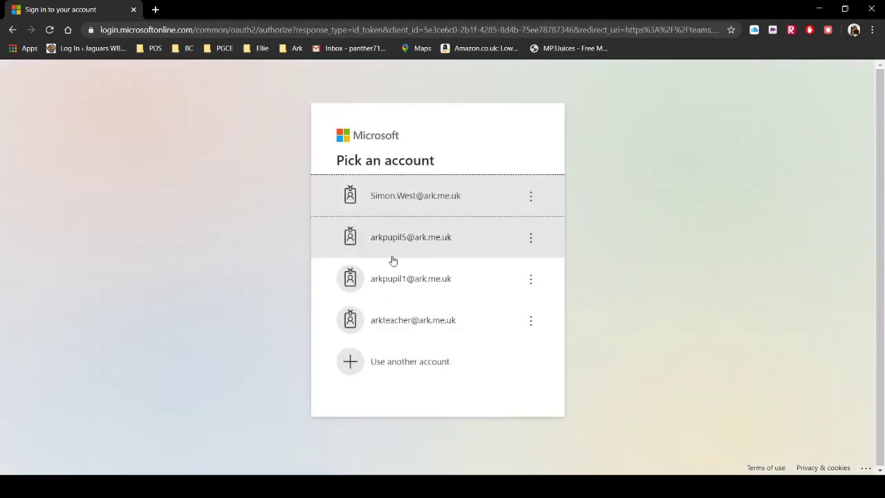
# Sign in with the pupil's school account from the Pick an account list.
pyautogui.click(422, 294)
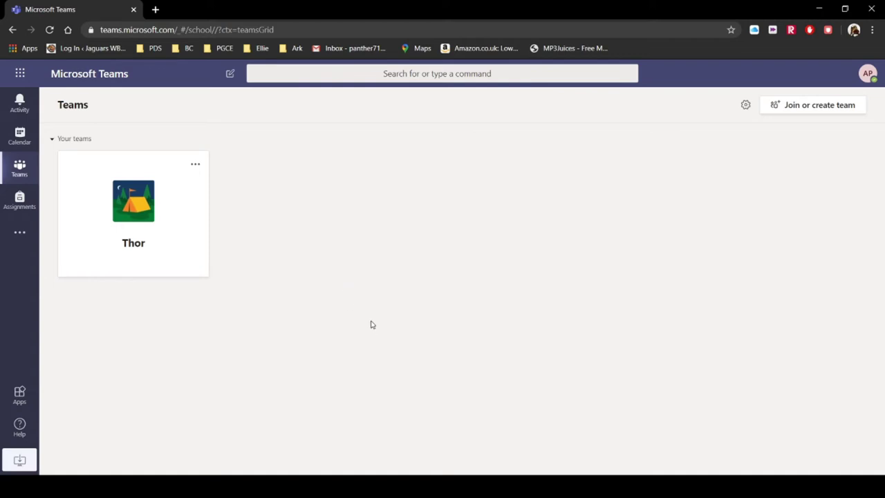
# Open the 'Norse Things that Simon Knows' returned-assignment notice from Activity and dismiss the Learn with experts card.
pyautogui.click(20, 106)
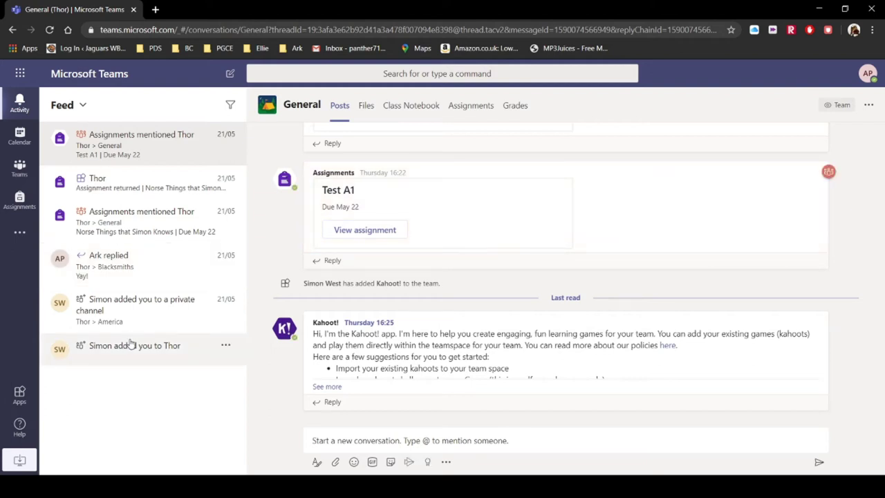
pyautogui.scroll(5, 437, 250)
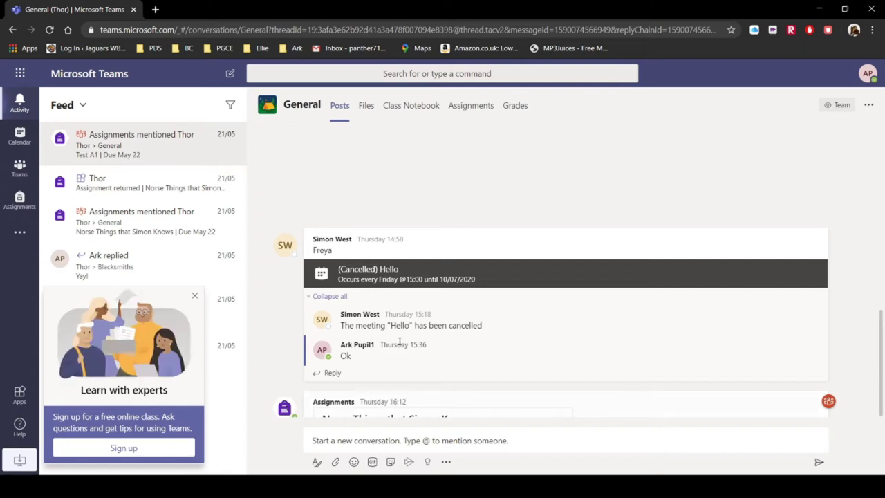
pyautogui.scroll(-3, 398, 343)
pyautogui.scroll(-3, 400, 342)
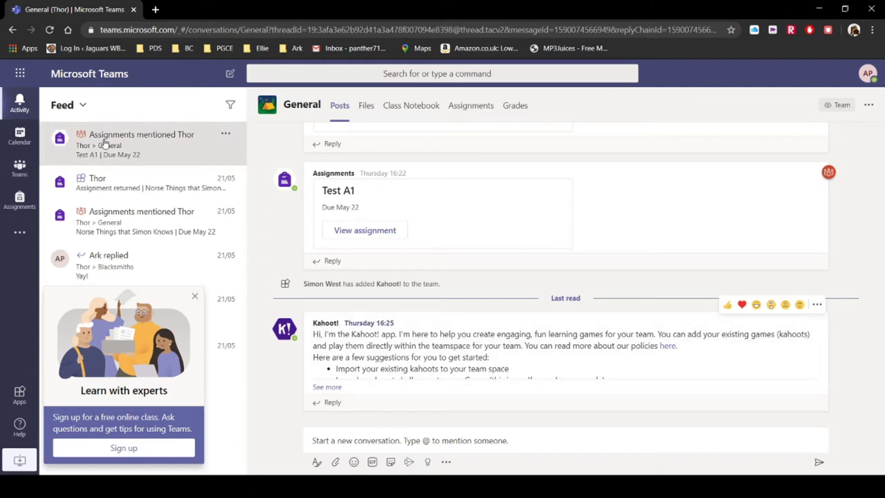
pyautogui.click(135, 196)
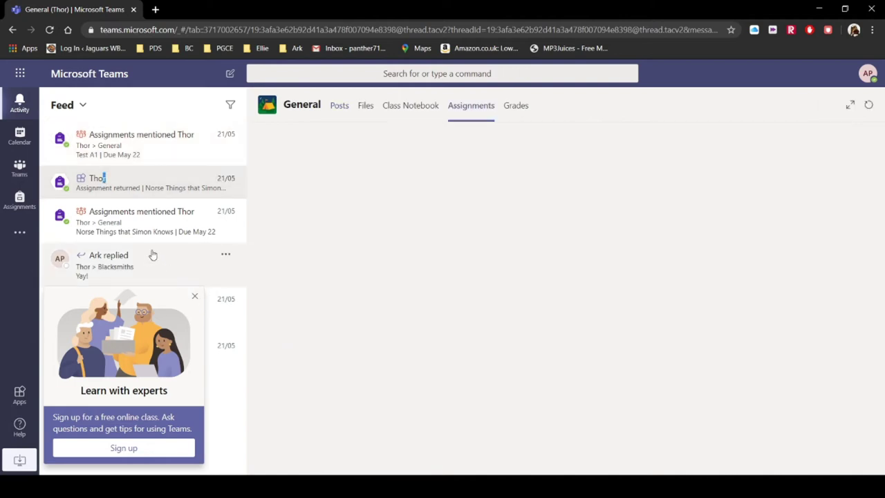
pyautogui.click(196, 297)
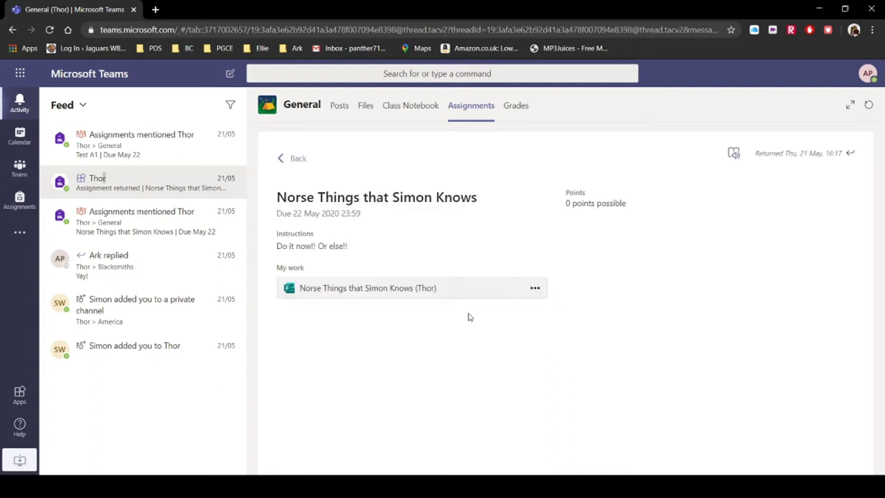
# Open the Calendar and advance it to the 25–29 May 2020 working week.
pyautogui.click(20, 142)
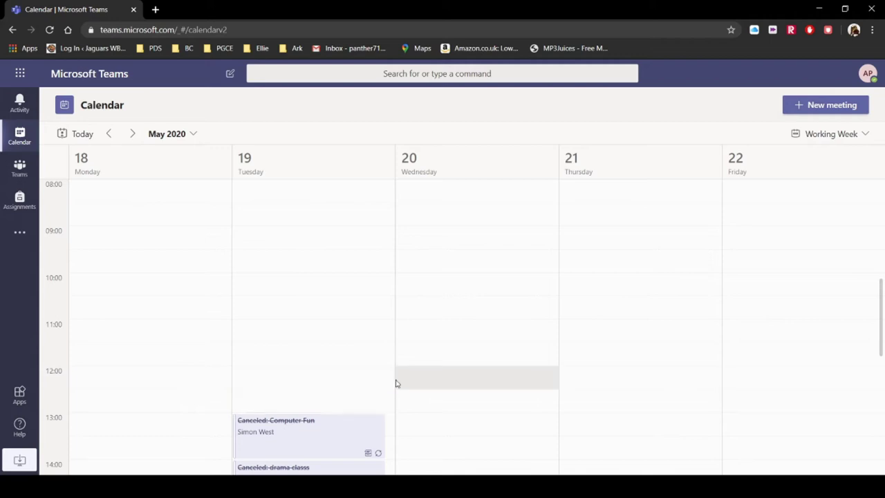
pyautogui.scroll(-3, 549, 383)
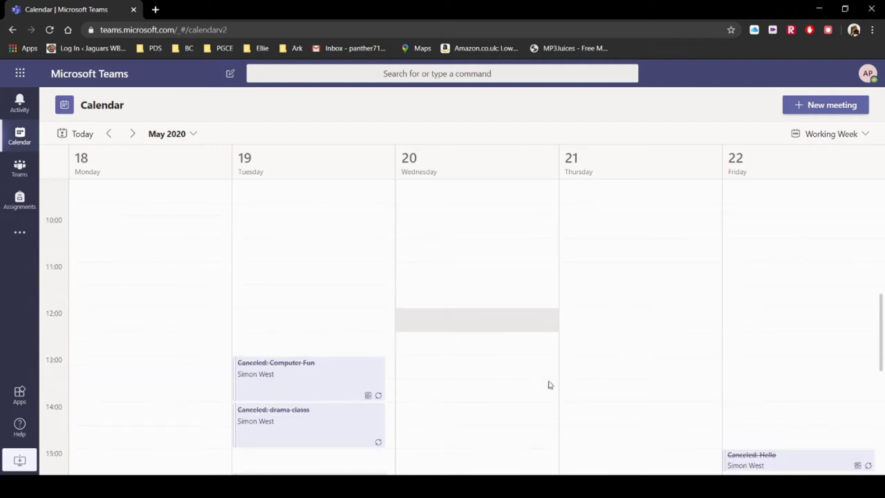
pyautogui.scroll(-2, 546, 383)
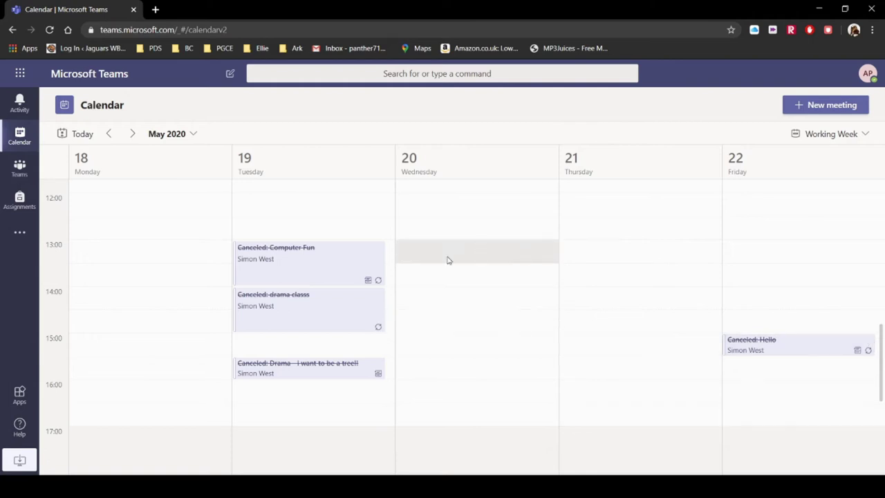
pyautogui.scroll(5, 563, 366)
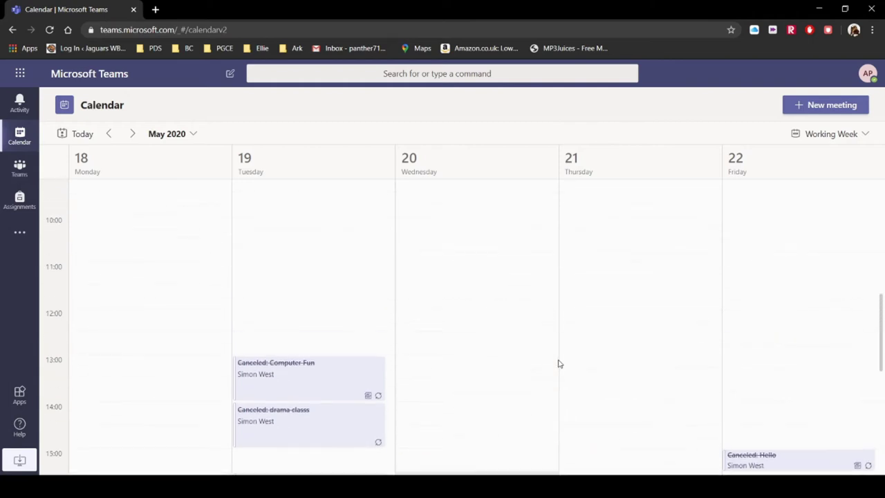
pyautogui.scroll(-4, 564, 362)
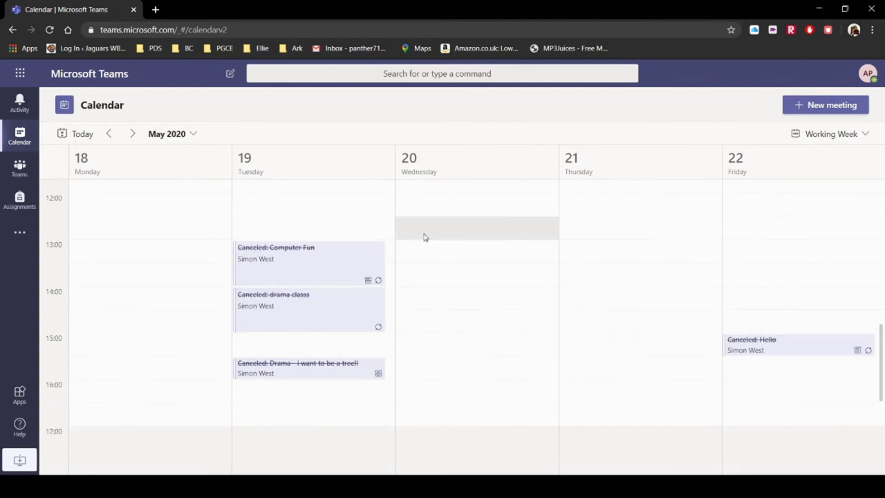
pyautogui.click(132, 135)
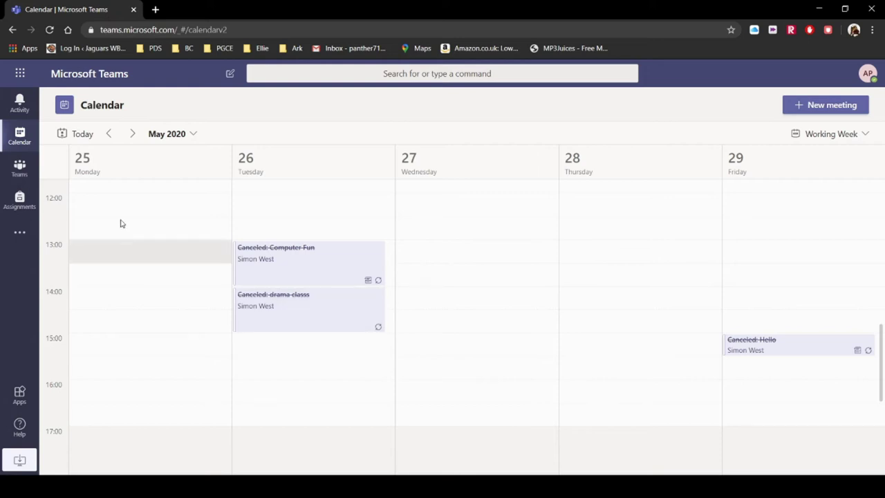
# Go back to All teams, where the Thor team is listed.
pyautogui.click(18, 169)
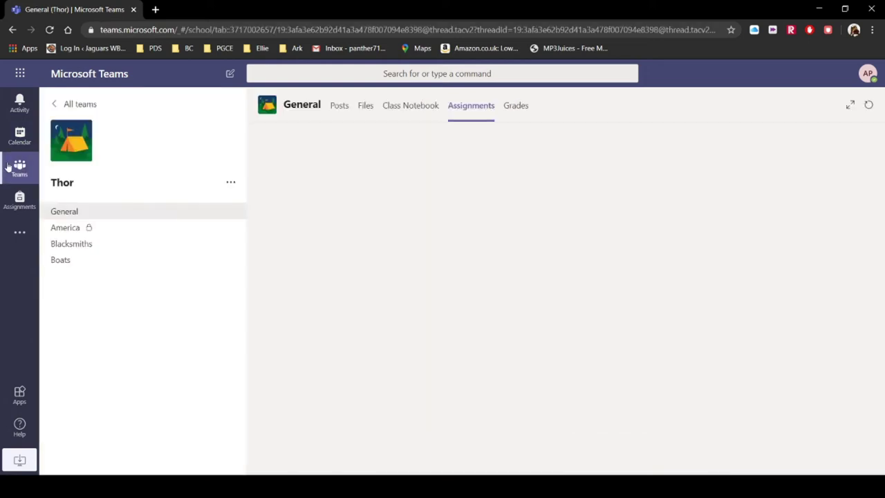
pyautogui.click(55, 104)
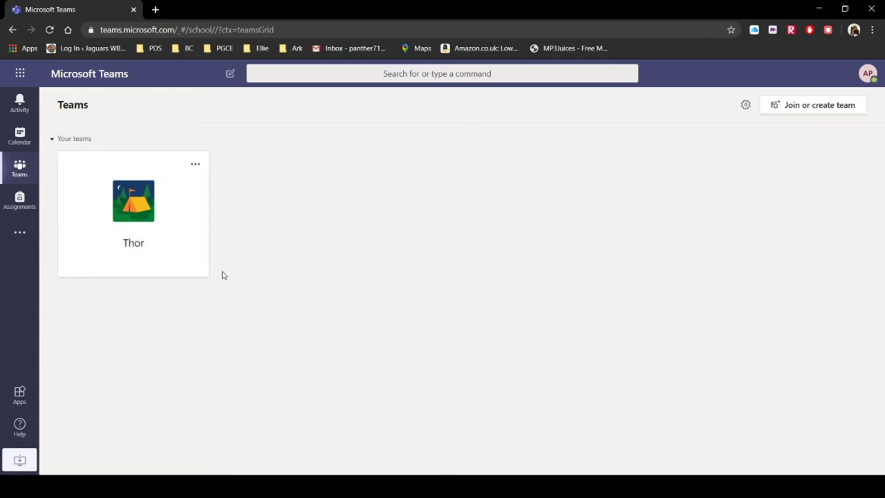
# Open the Thor team's General channel and post the message 'fred'.
pyautogui.click(150, 213)
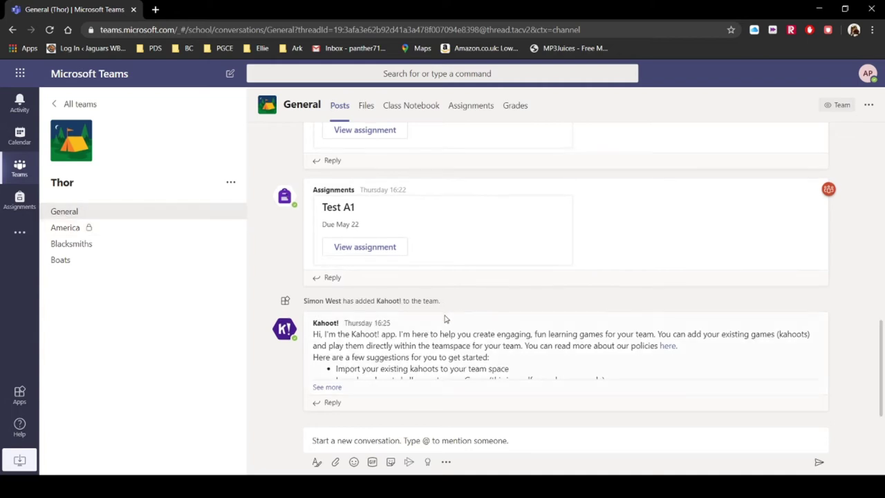
pyautogui.click(339, 443)
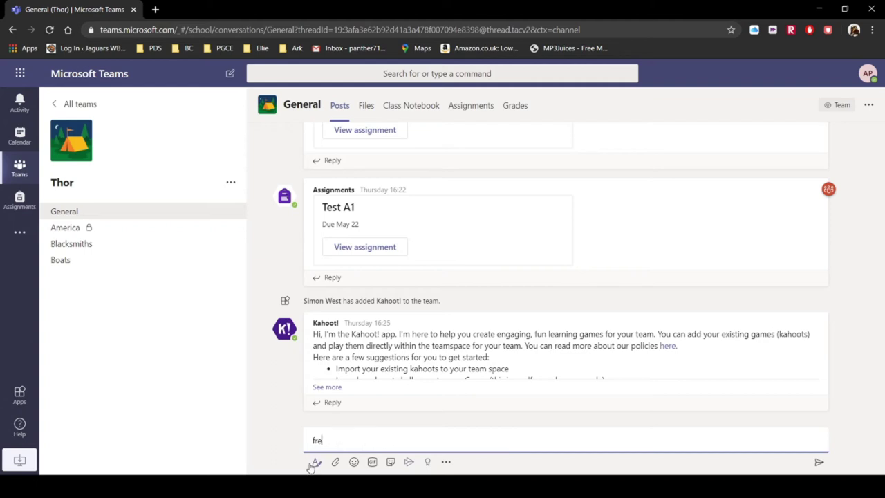
pyautogui.write('fred')
pyautogui.press('Return')
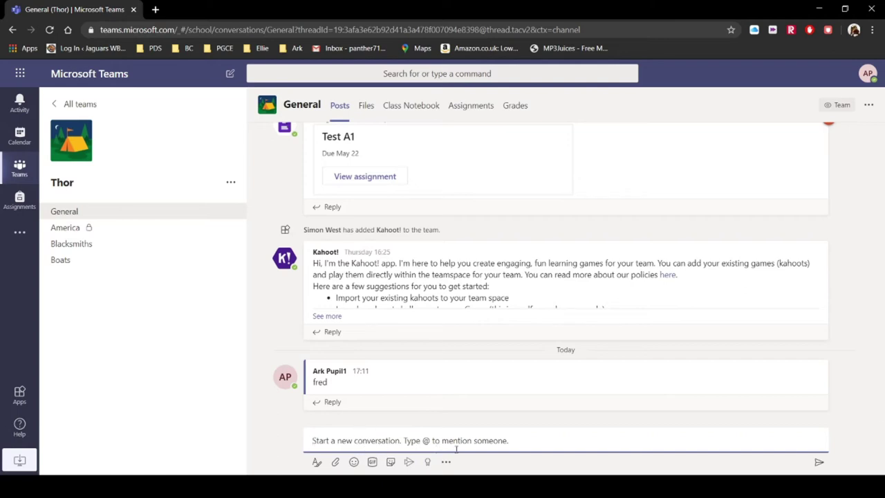
# Reply 'barney' in the thread under the fred post.
pyautogui.click(334, 407)
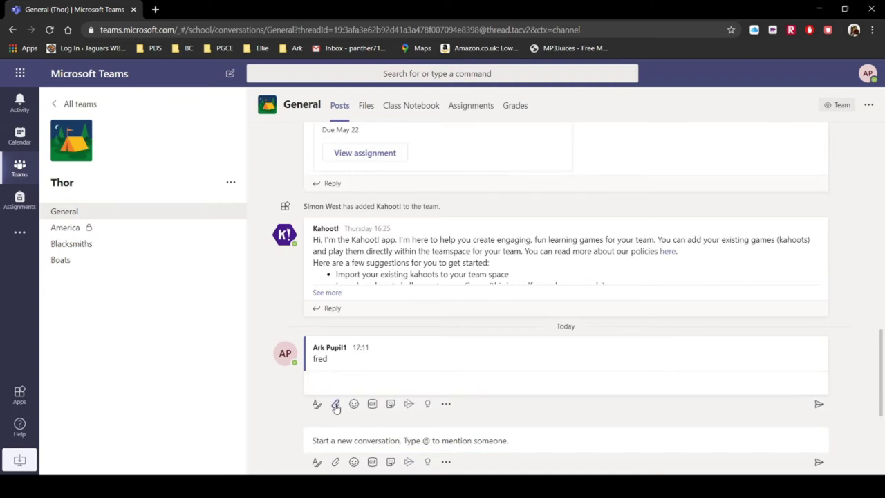
pyautogui.write('barney')
pyautogui.press('Return')
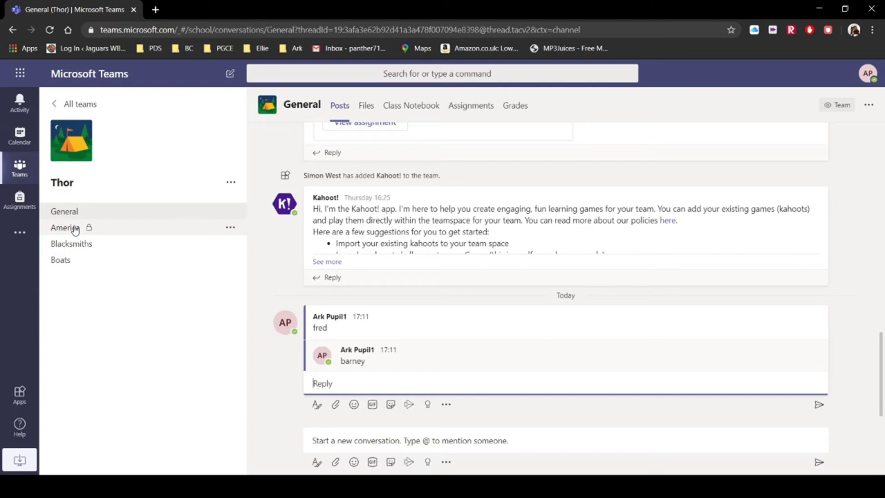
# Post 'between you and poupil 2 and your teachjer' in the America channel, then switch to Blacksmiths.
pyautogui.click(74, 230)
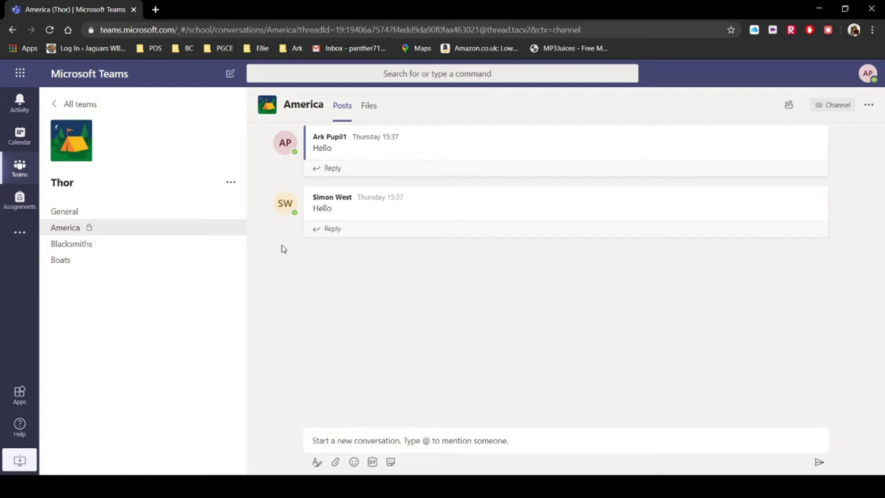
pyautogui.click(363, 437)
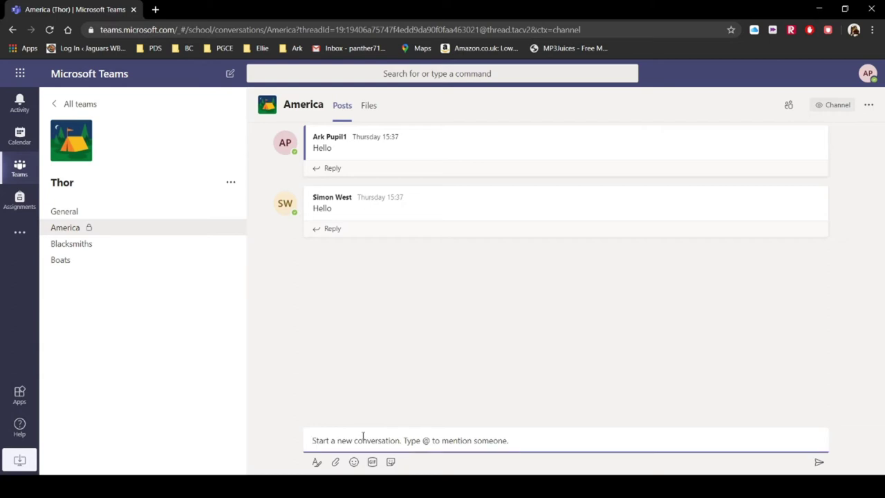
pyautogui.write('between you and poupil ')
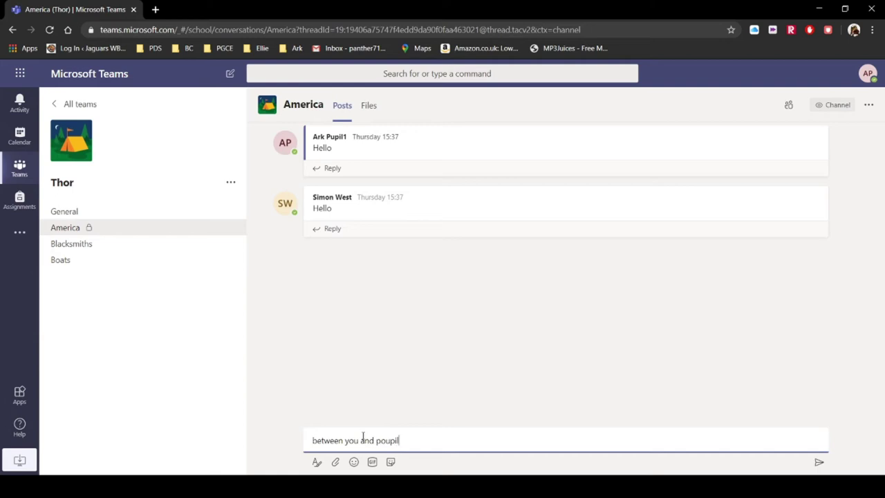
pyautogui.write('2 and your teachjer')
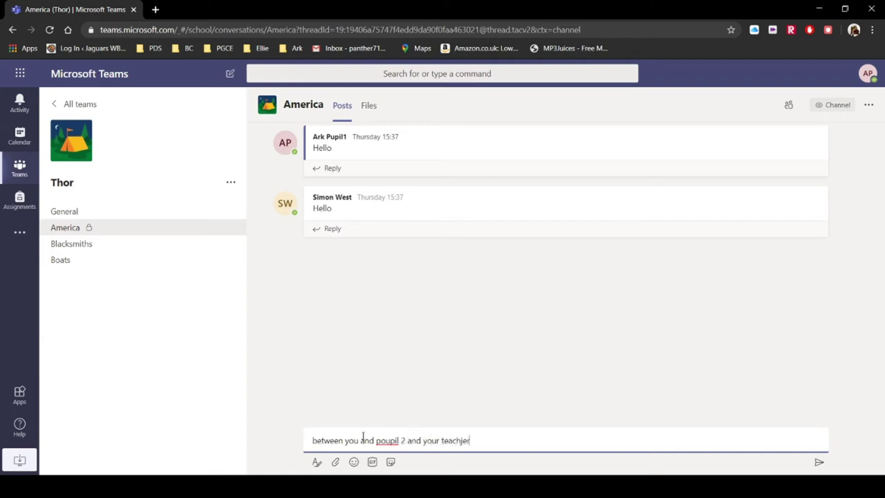
pyautogui.press('Return')
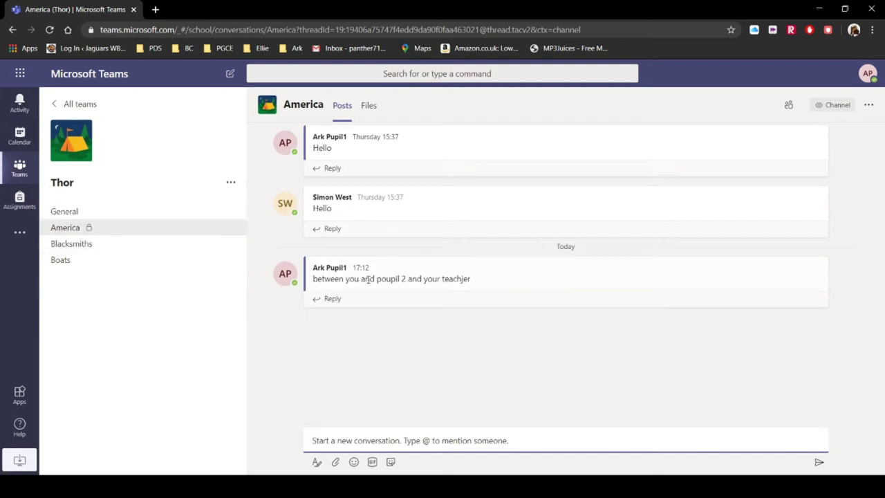
pyautogui.moveTo(369, 279)
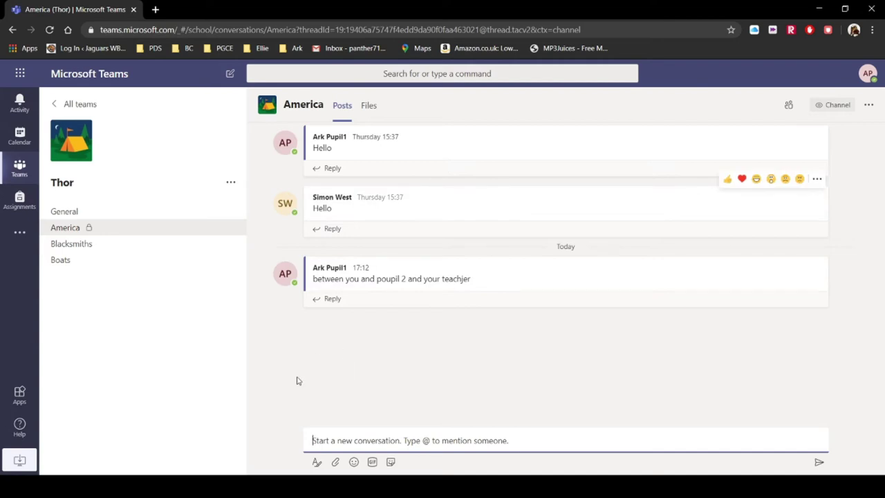
pyautogui.click(89, 250)
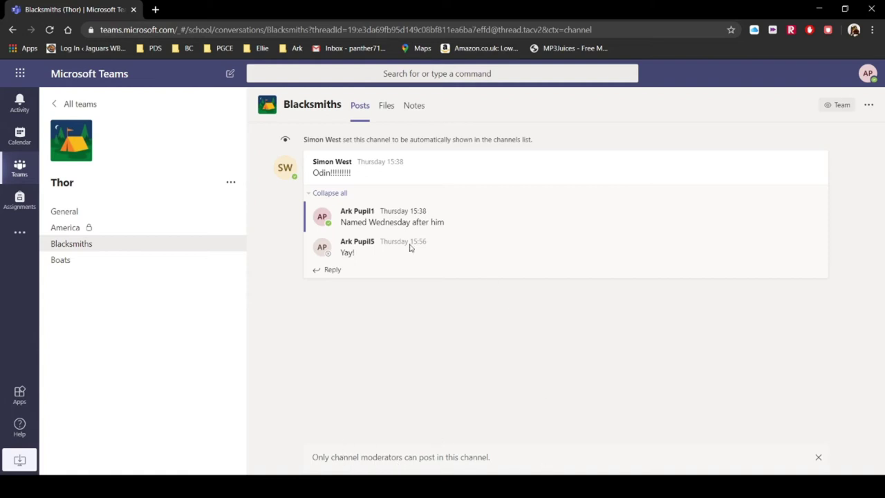
# Reply 'Pupil1 rules!!!' under the Odin thread in Blacksmiths.
pyautogui.click(332, 270)
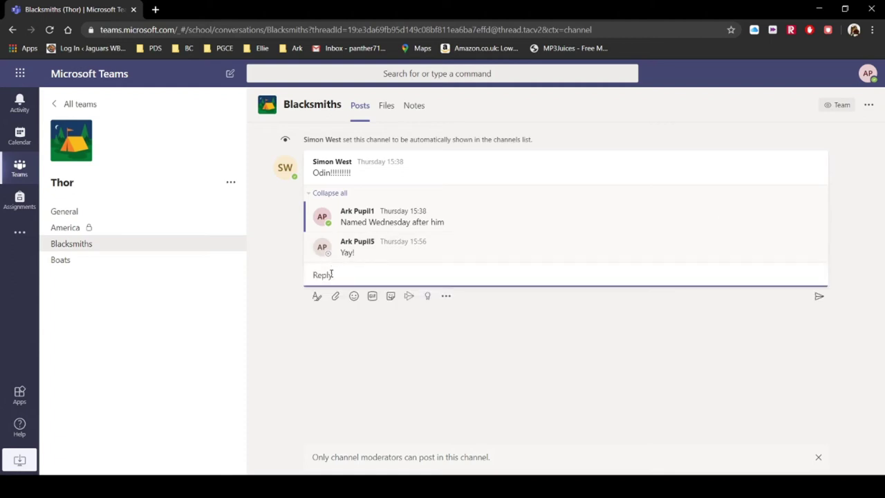
pyautogui.write('Pupil1 rules!!!')
pyautogui.press('Return')
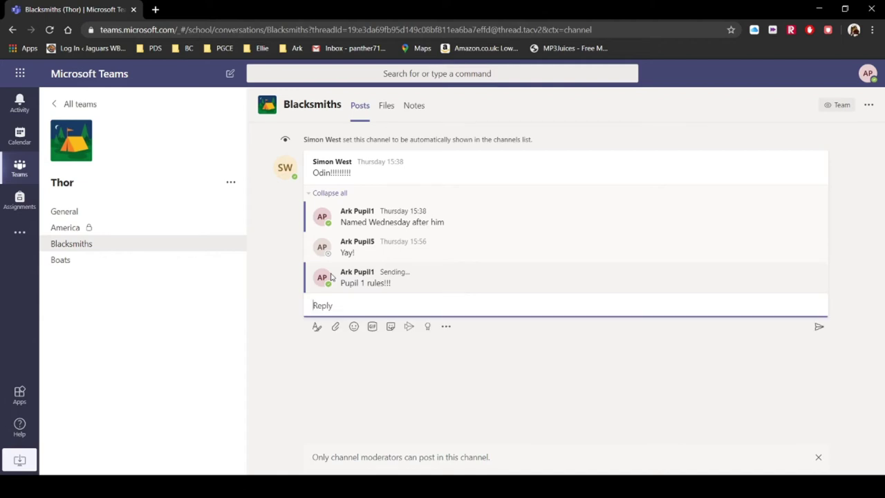
pyautogui.moveTo(332, 277)
# Switch to the Thor team's Boats channel to see its single post 'wery'.
pyautogui.click(83, 259)
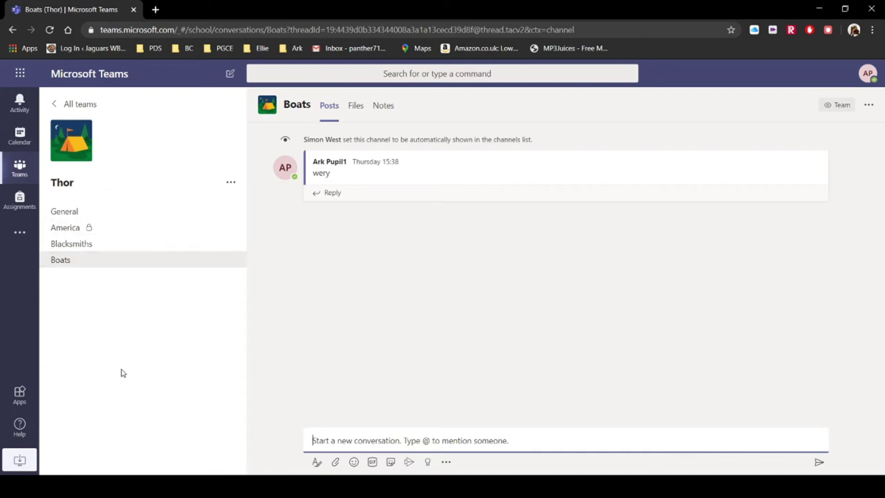
# Preview Minions.jpg from the General channel's Files and close the preview.
pyautogui.click(79, 214)
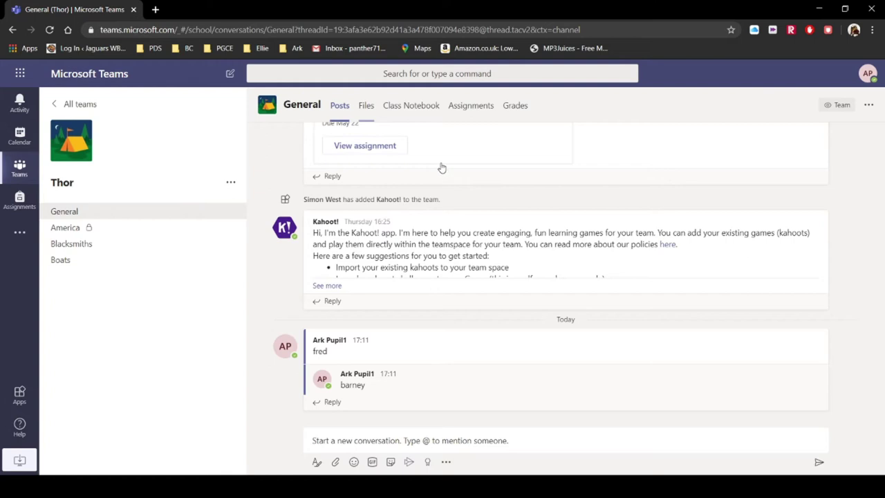
pyautogui.click(368, 108)
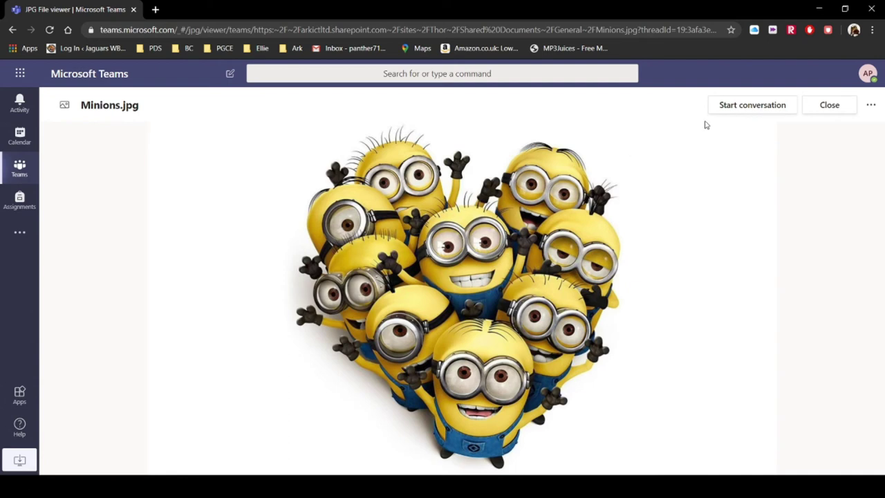
pyautogui.click(839, 113)
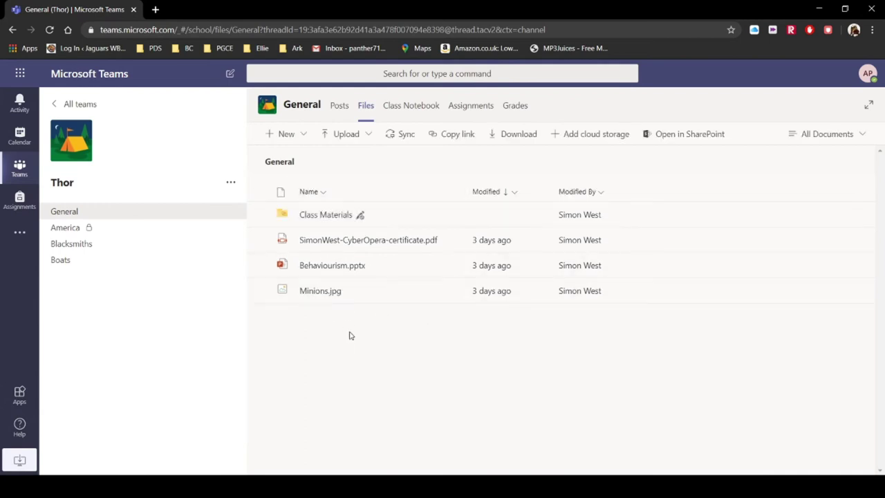
# Browse the read-only Kahoot Template.xlsx in Class Materials, selecting cell B10, then close it.
pyautogui.click(334, 216)
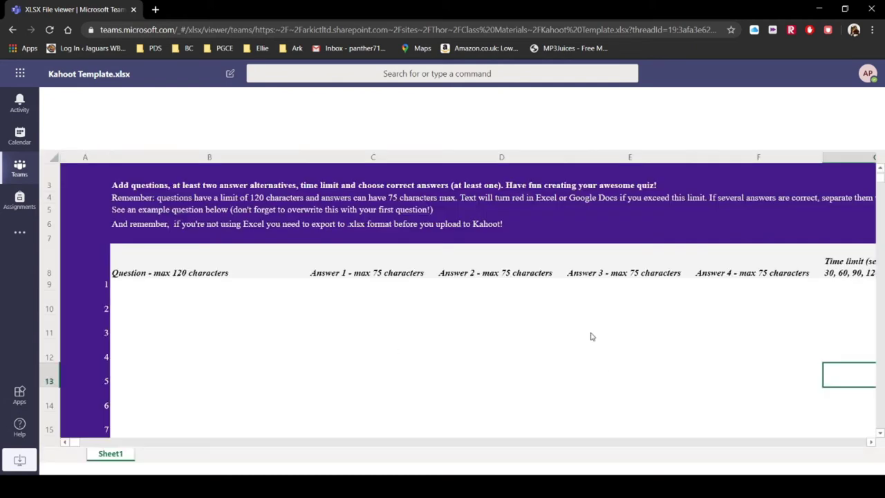
pyautogui.click(216, 292)
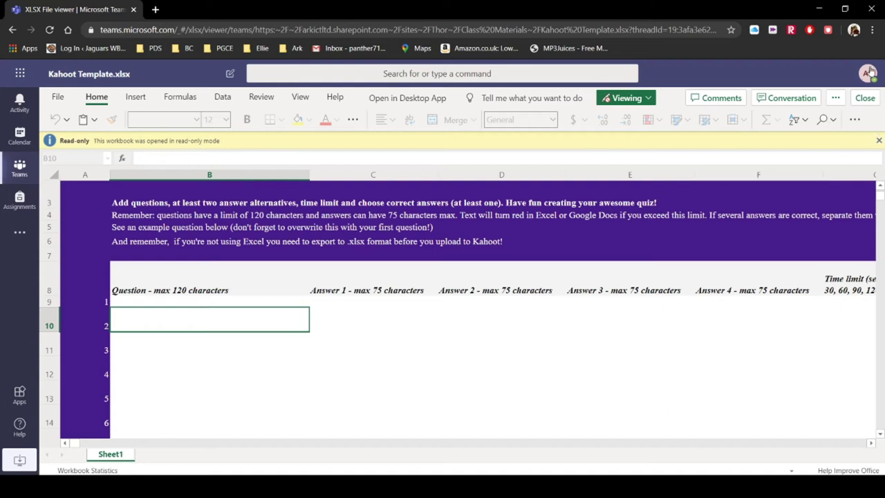
pyautogui.click(866, 98)
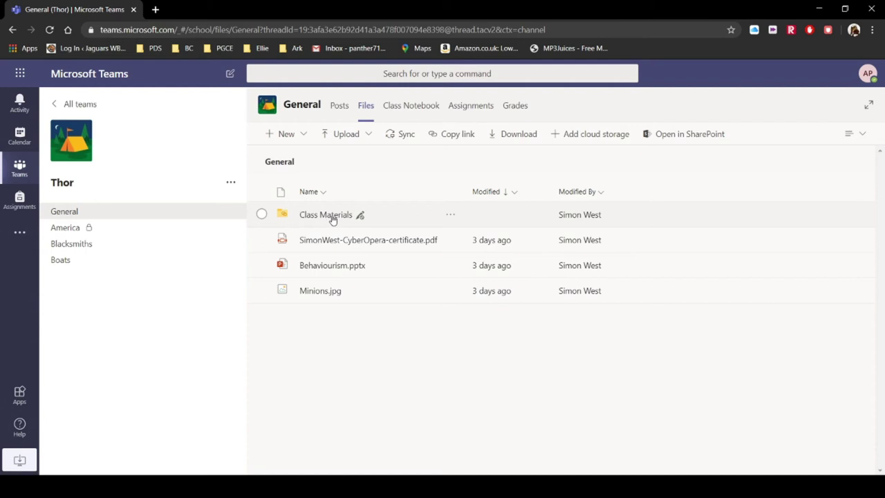
# Preview the IMG_9596.JPG motorbike photo in Class Materials, then close the preview.
pyautogui.click(334, 217)
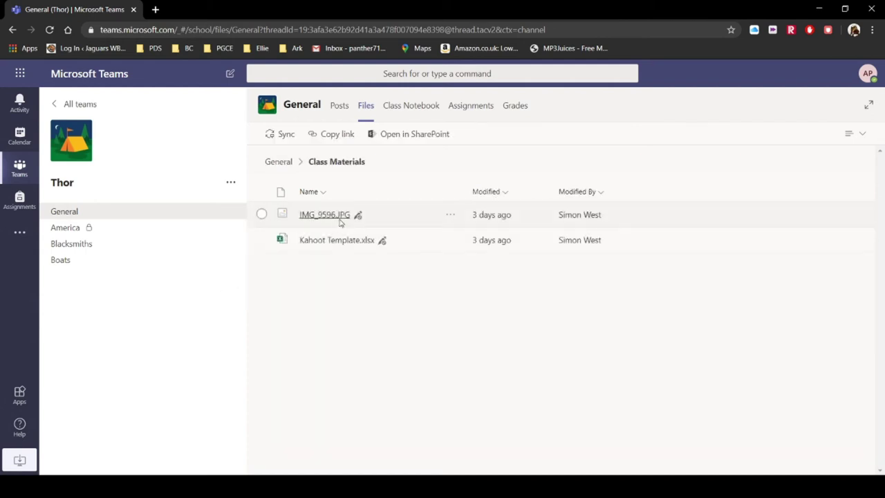
pyautogui.click(338, 216)
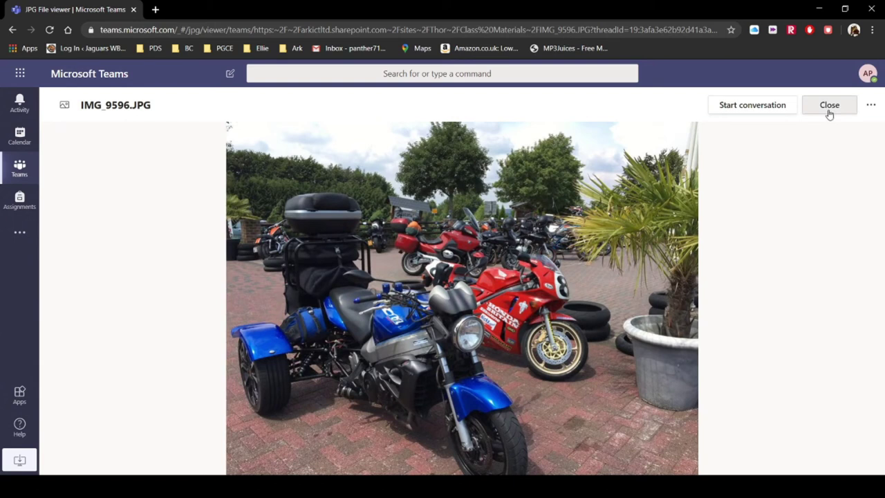
pyautogui.click(829, 111)
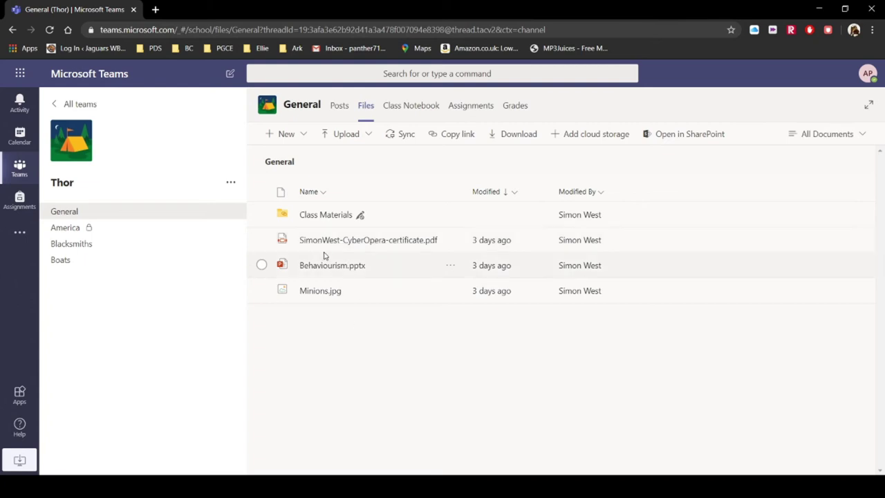
# Open the Class Notebook tab, show its sections list, and expand _Collaboration Space.
pyautogui.click(413, 105)
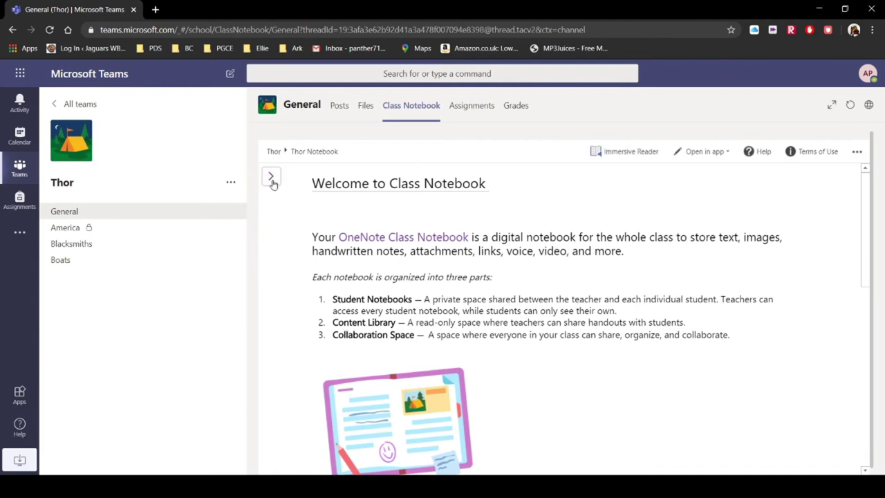
pyautogui.click(272, 178)
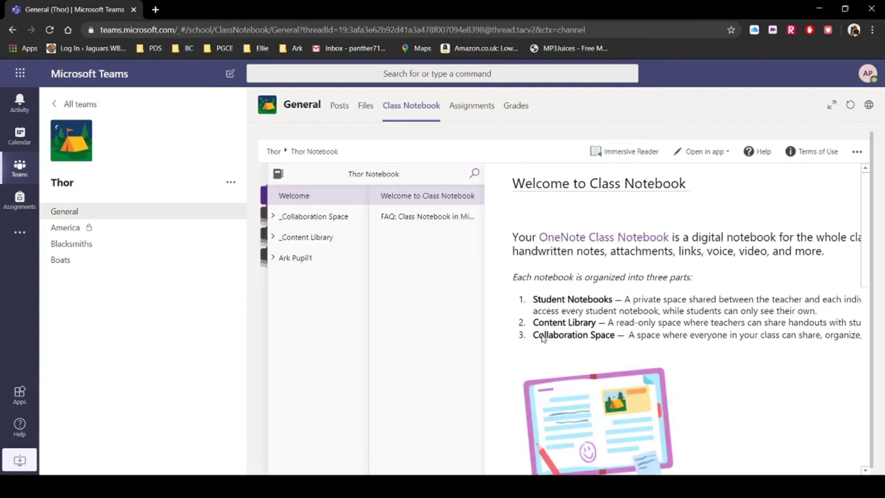
pyautogui.click(283, 220)
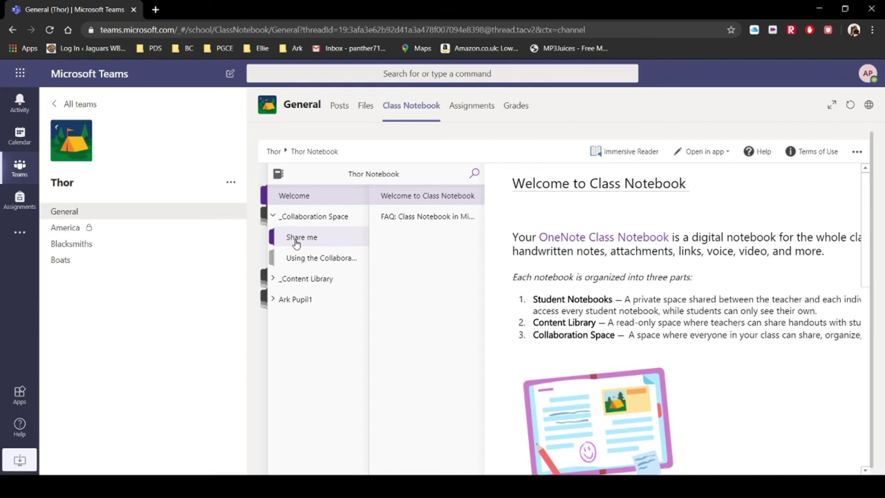
# View the Freya page in Share me, then browse the pupil's own section and Share me again.
pyautogui.click(296, 241)
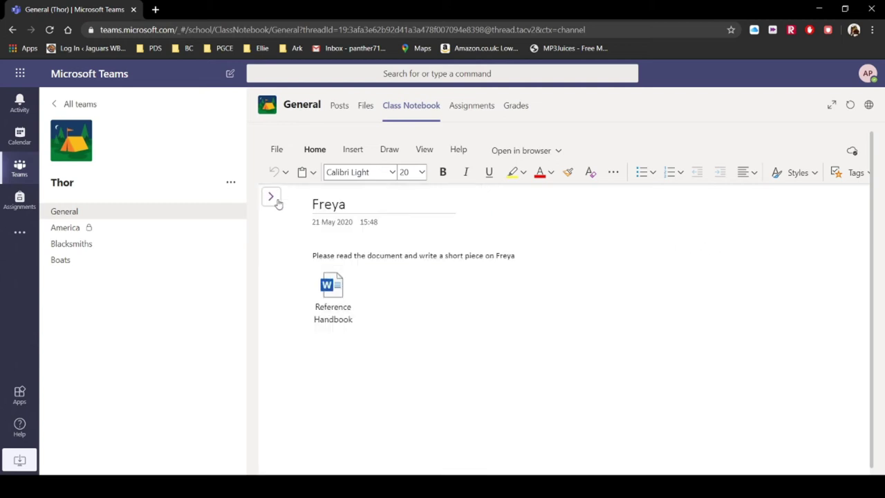
pyautogui.click(276, 200)
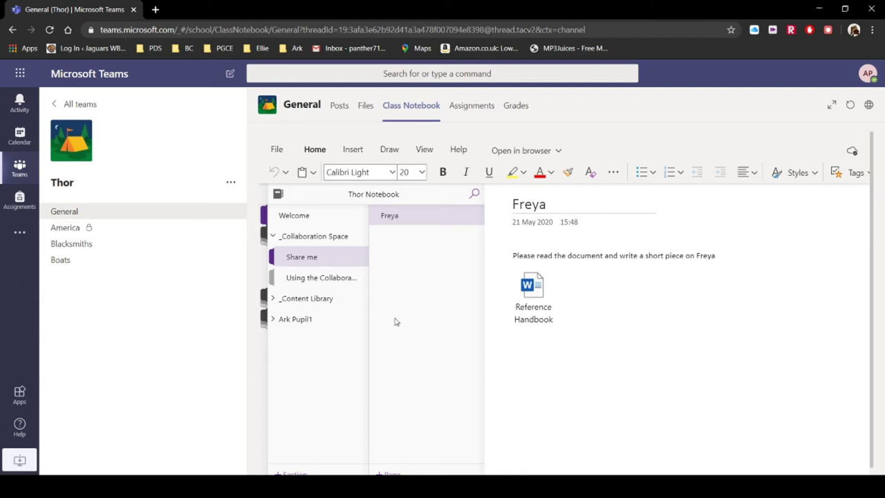
pyautogui.click(276, 322)
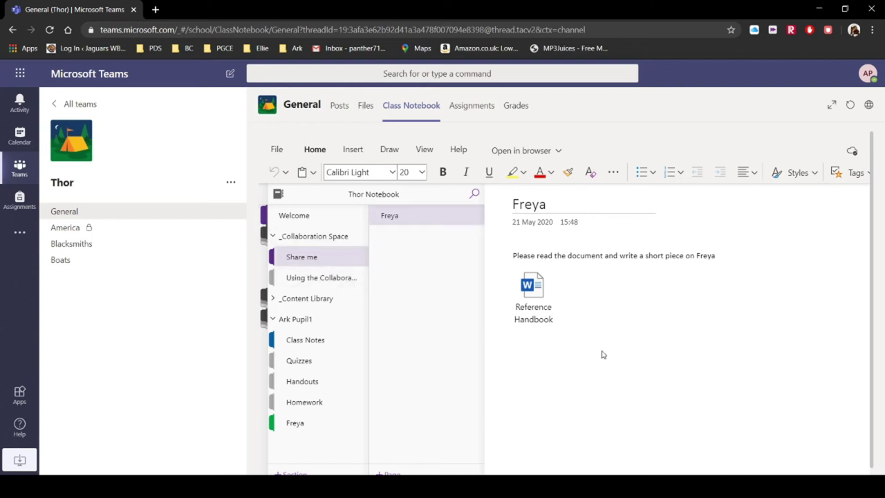
pyautogui.click(313, 267)
# Open the Hella page in the Freya section, click into its 'Hel' title, and reshow the sections list.
pyautogui.click(301, 427)
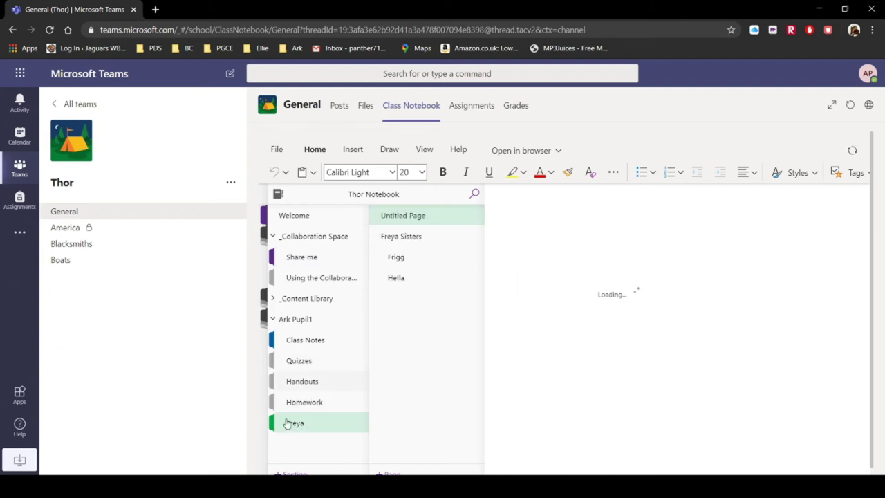
pyautogui.click(416, 280)
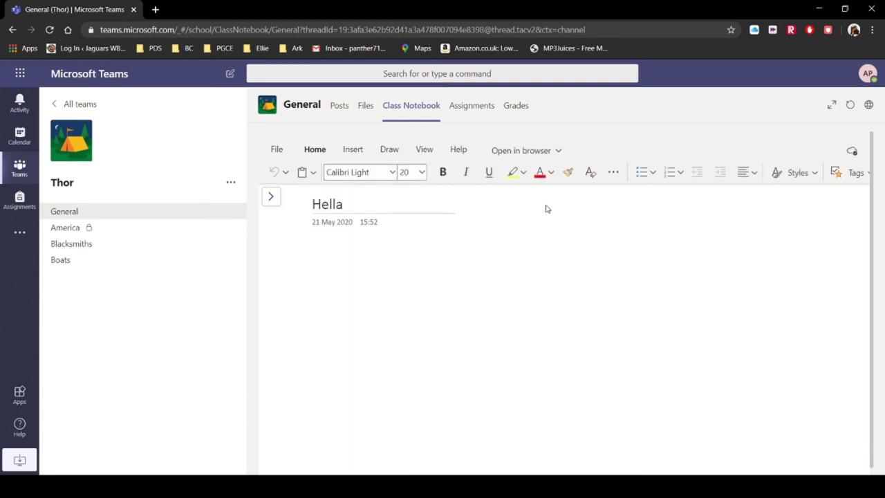
pyautogui.click(354, 208)
pyautogui.click(271, 197)
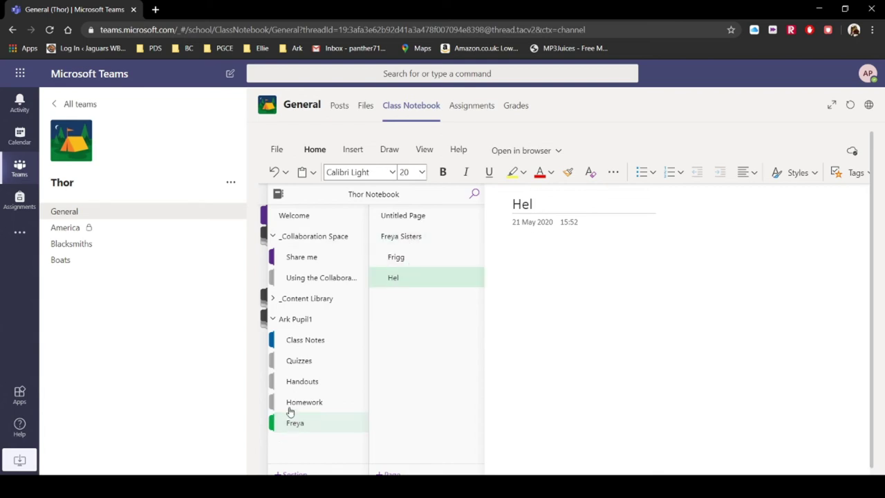
# Create a section named Thor and title its first page 'He had a hammer'.
pyautogui.click(299, 474)
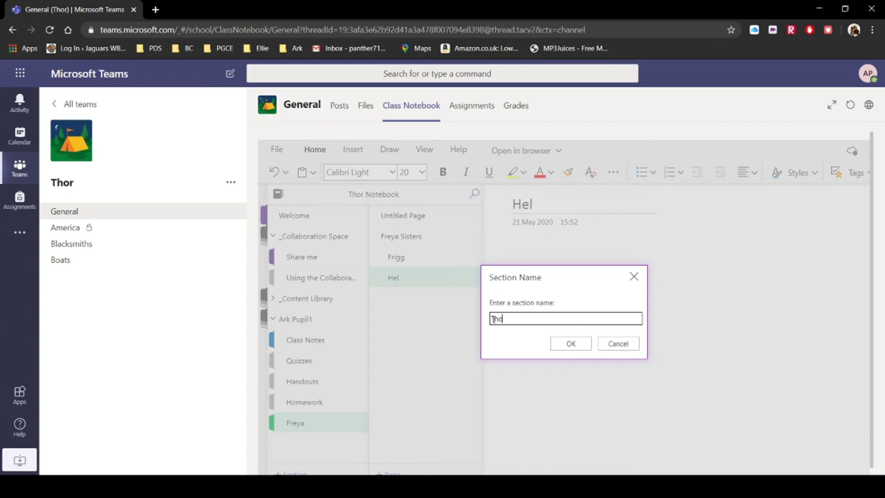
pyautogui.press('Return')
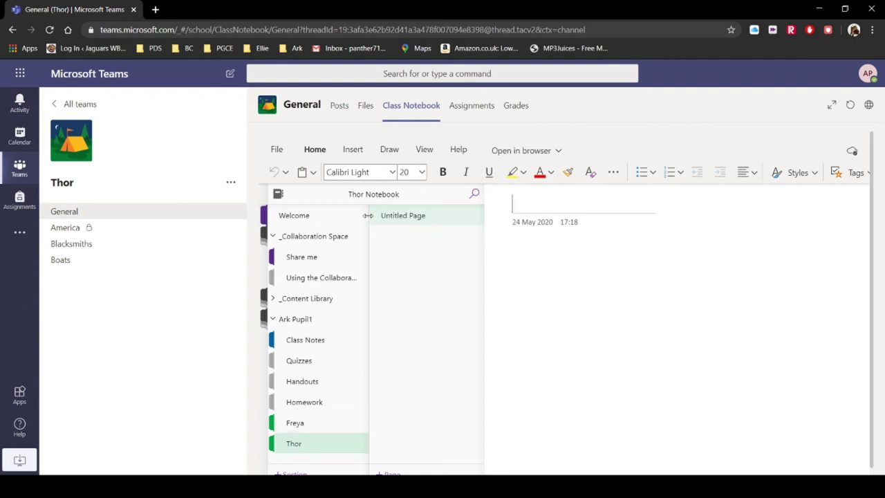
pyautogui.click(538, 204)
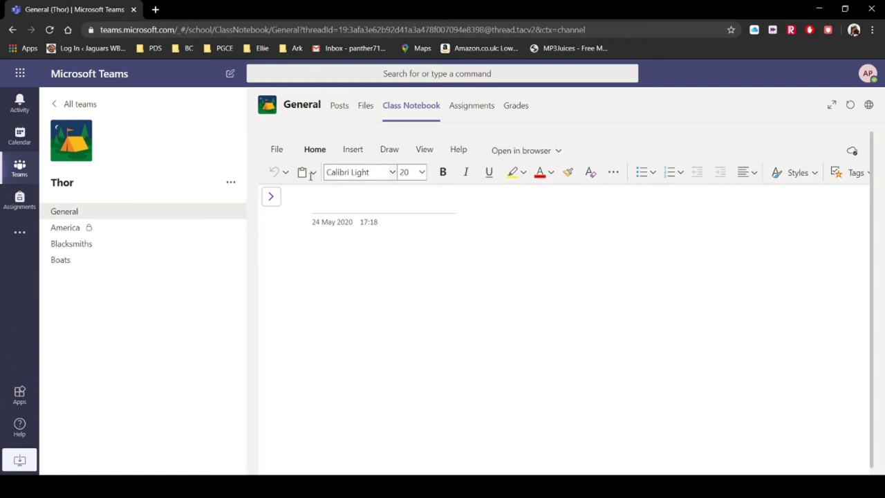
pyautogui.write('He had a hammer')
pyautogui.press('Return')
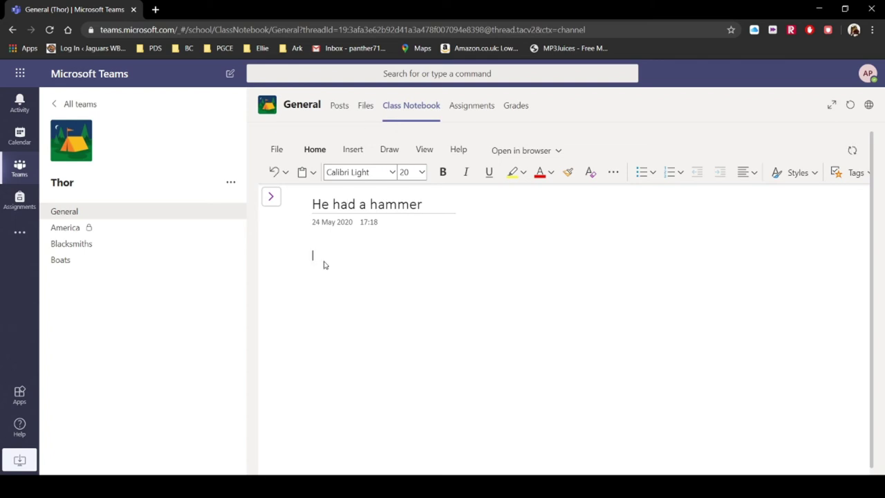
# Add a second page to the Thor section and type its title 'And later, an Axe'.
pyautogui.click(271, 197)
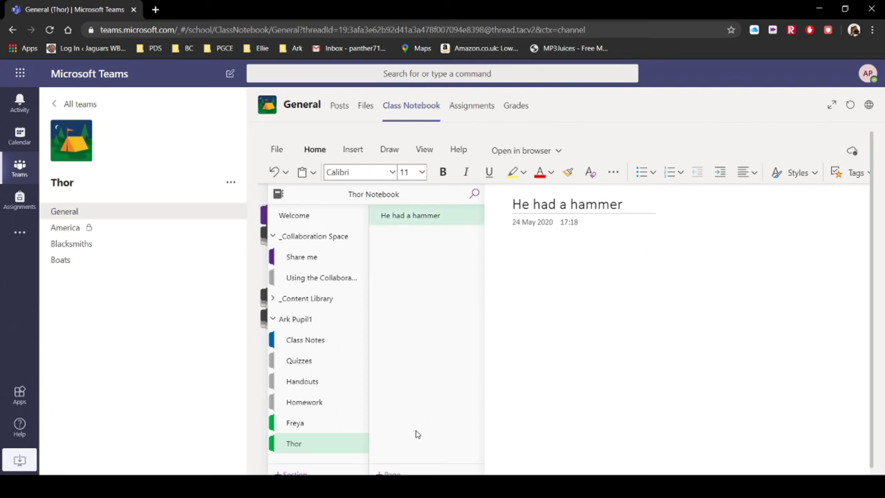
pyautogui.click(400, 472)
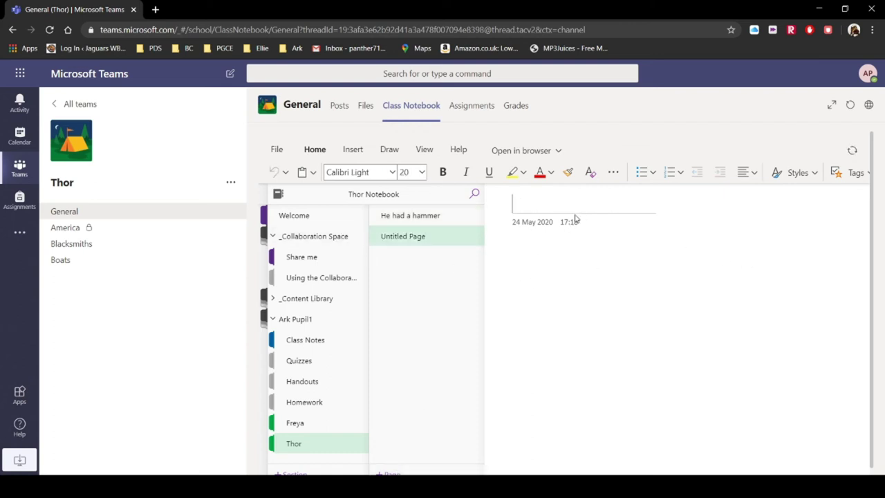
pyautogui.click(530, 206)
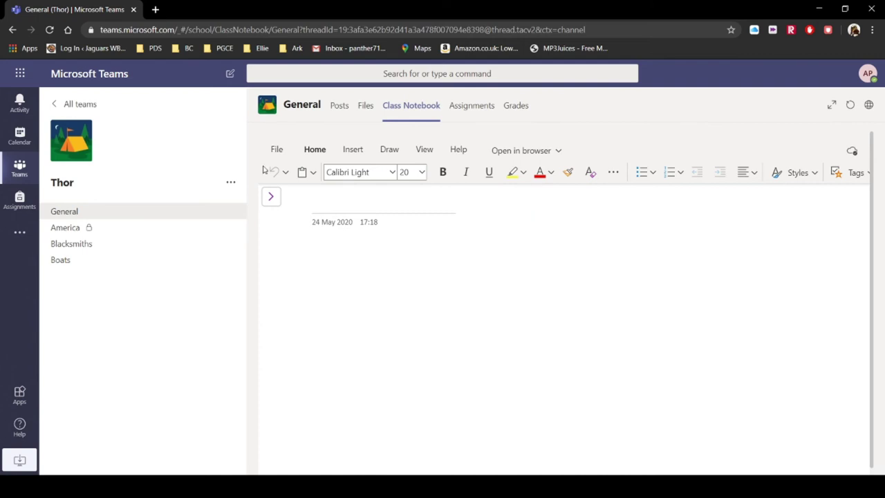
pyautogui.click(357, 206)
pyautogui.write('And later, an')
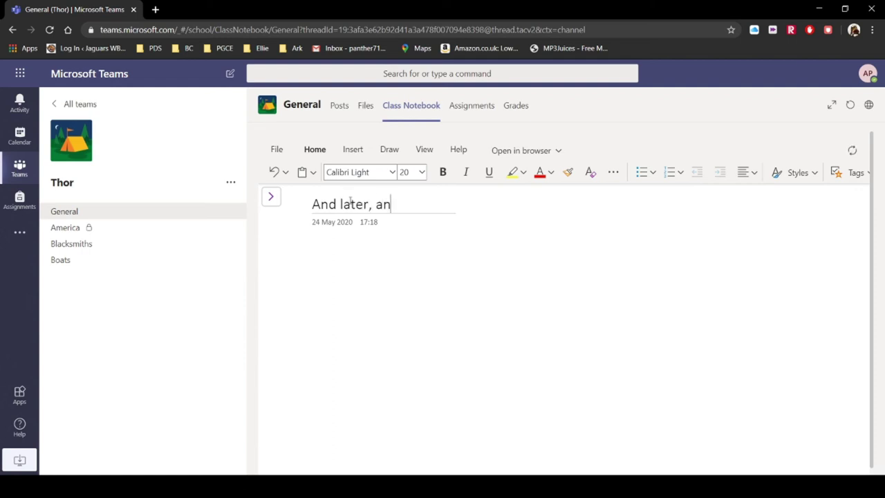
pyautogui.write('d')
pyautogui.press('BackSpace')
pyautogui.write('A')
pyautogui.write('xe')
pyautogui.press('BackSpace')
# Finish the 'And later, an Axe' title, reshow the Thor pages list, and close DevTools.
pyautogui.write('e')
pyautogui.press('Return')
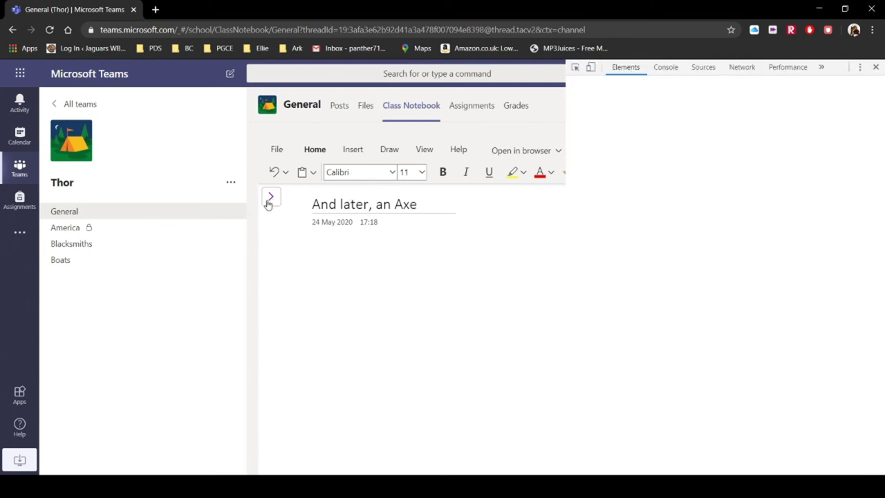
pyautogui.click(240, 288)
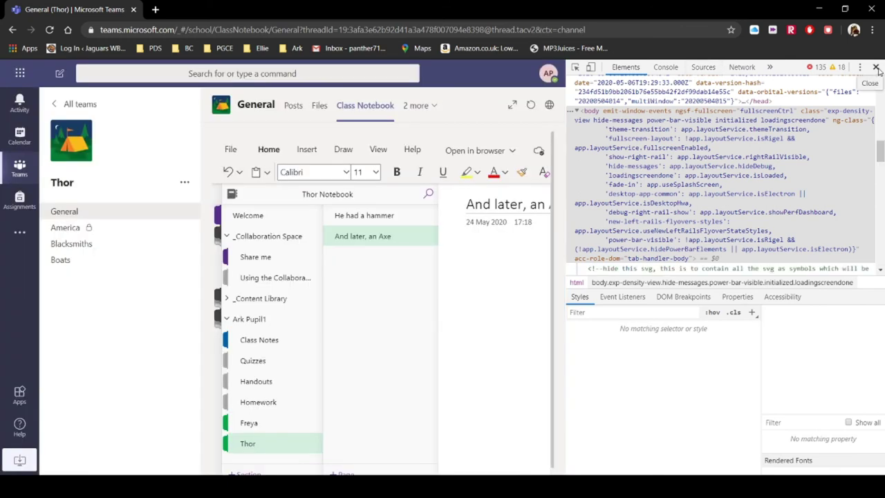
pyautogui.click(877, 67)
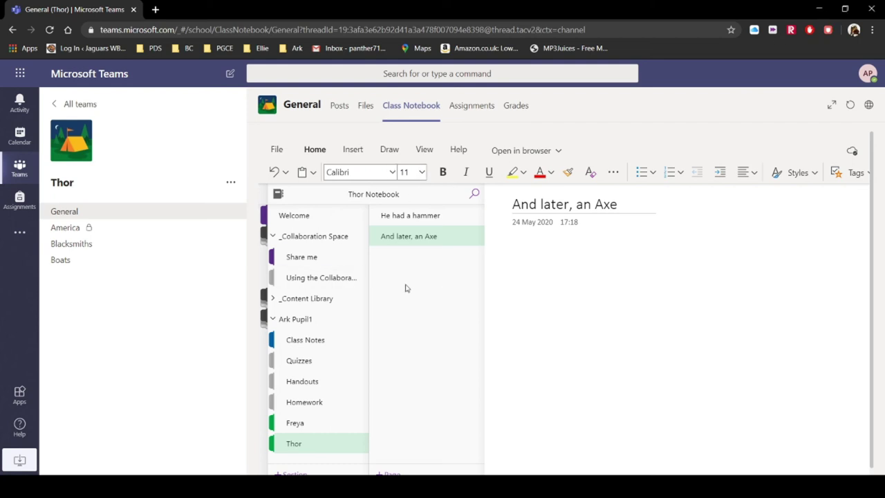
# Open the 'He had a hammer' page showing the 'I know!!' comment and reshow the page list.
pyautogui.click(426, 216)
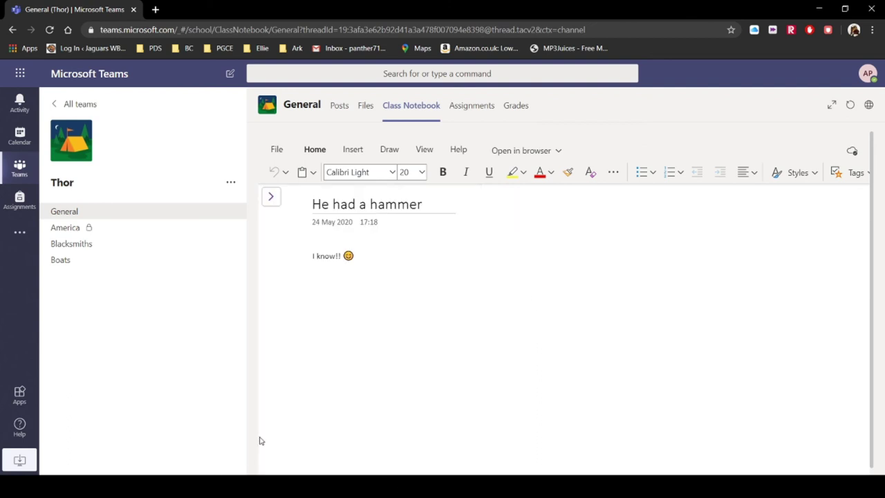
pyautogui.click(273, 198)
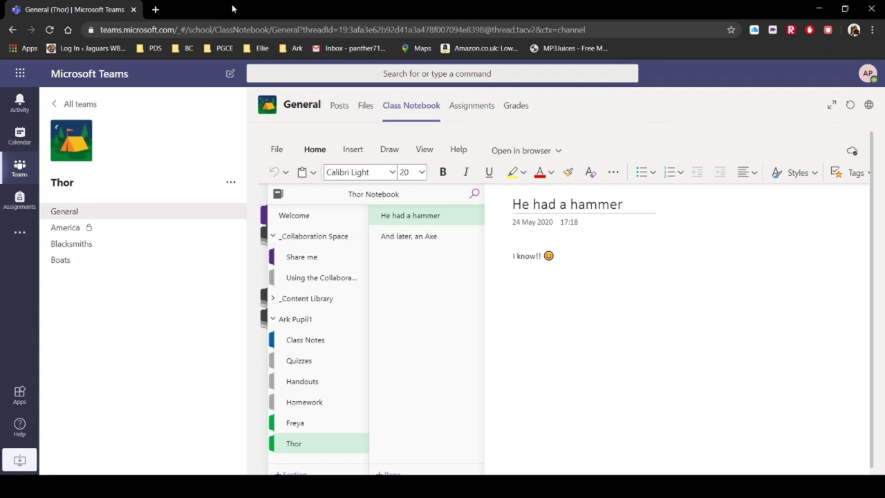
# Open the Assignments tab and collapse the two completed assignments.
pyautogui.click(478, 107)
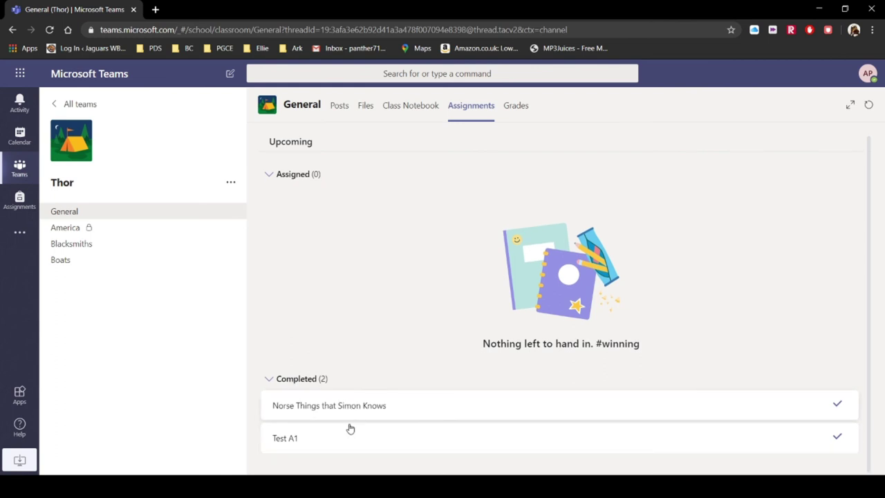
pyautogui.click(271, 383)
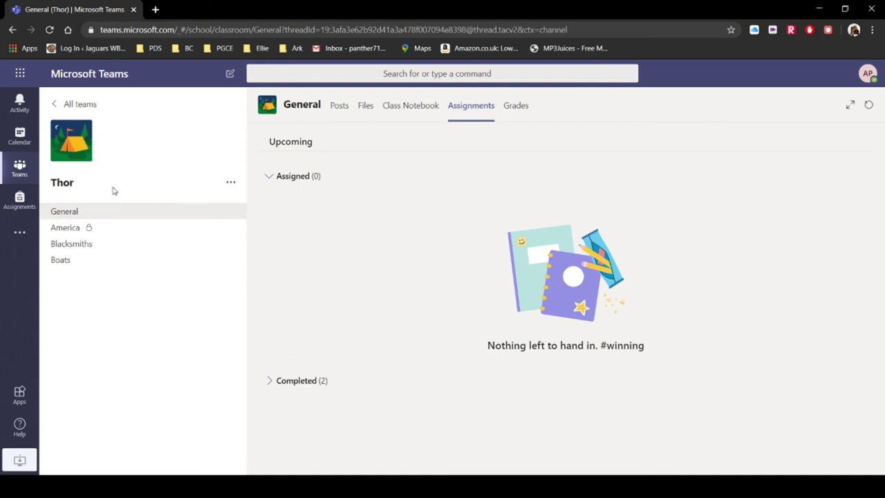
# Show the Thor class in the standalone Assignments app, then briefly check the more-apps list.
pyautogui.click(19, 202)
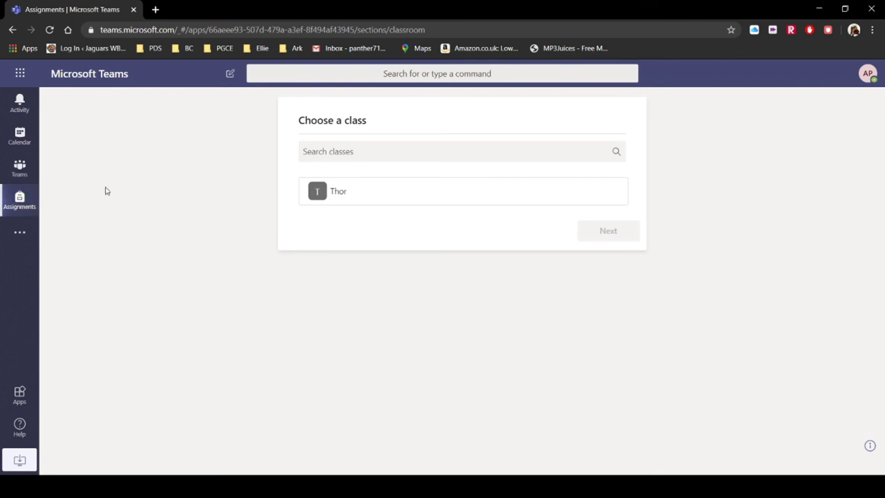
pyautogui.click(351, 198)
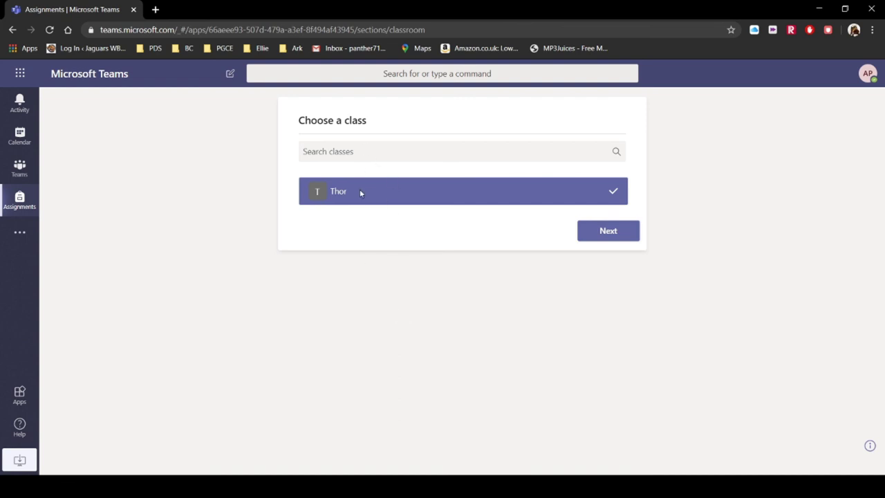
pyautogui.click(612, 236)
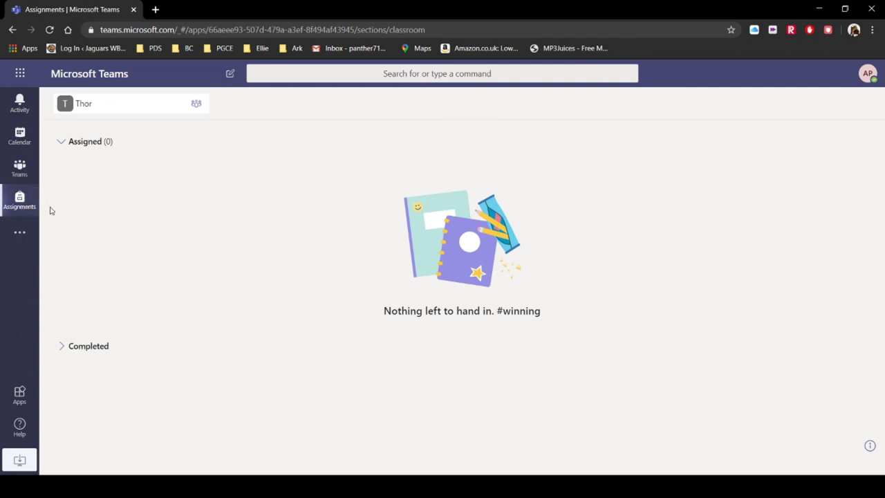
pyautogui.click(19, 231)
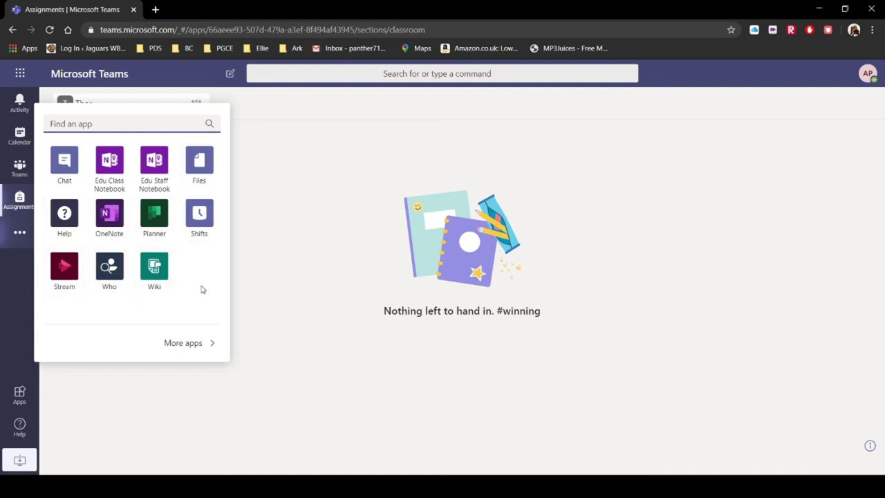
pyautogui.click(25, 238)
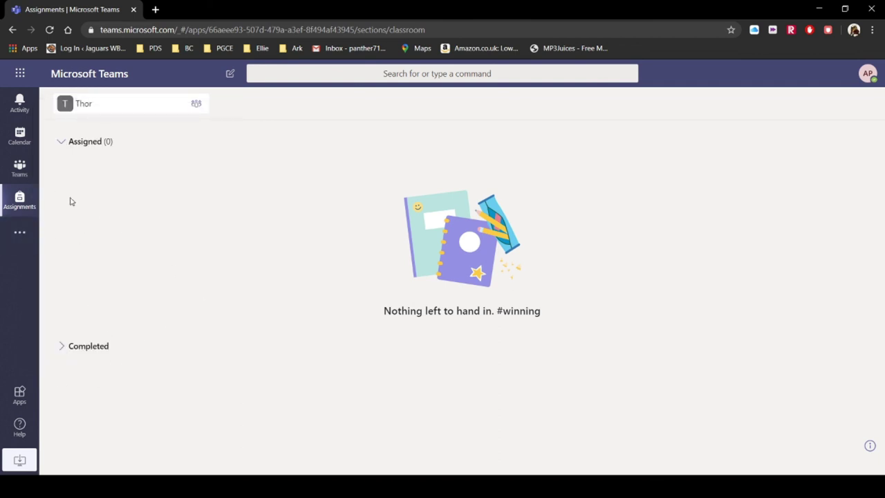
# From the Activity feed, open the first Thor notification about the Test A1 assignment.
pyautogui.click(19, 105)
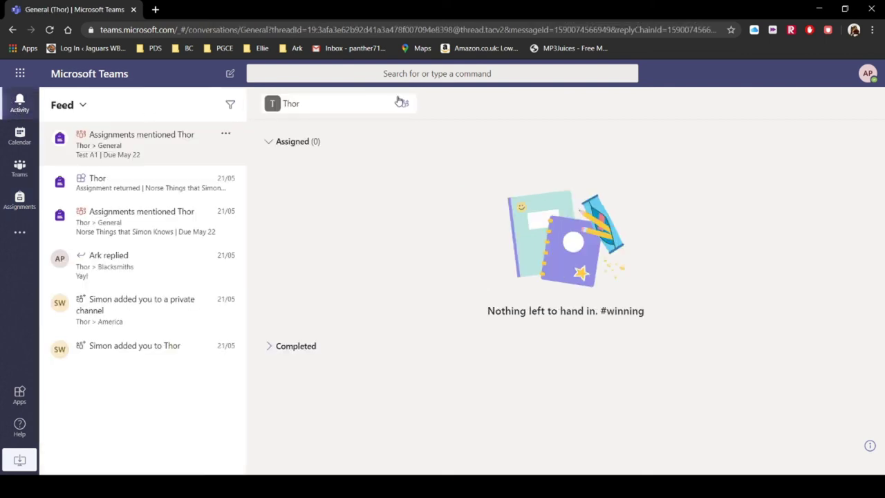
pyautogui.click(191, 152)
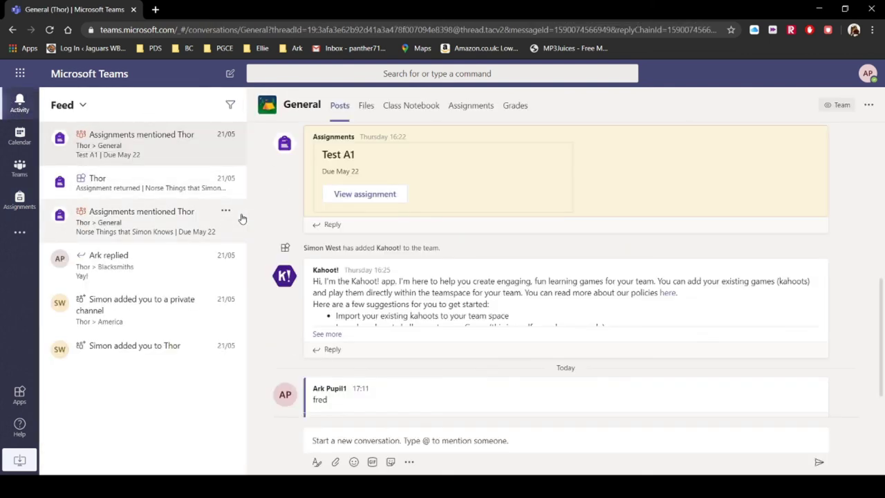